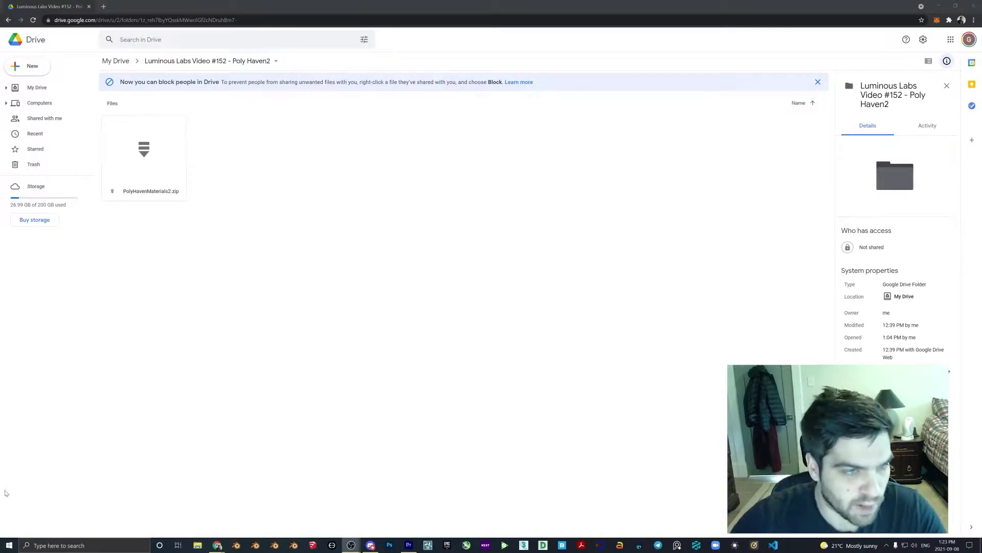
Step: Show the details of PolyHavenMaterials2.zip in Google Drive and bring up a File Explorer window
click(144, 188)
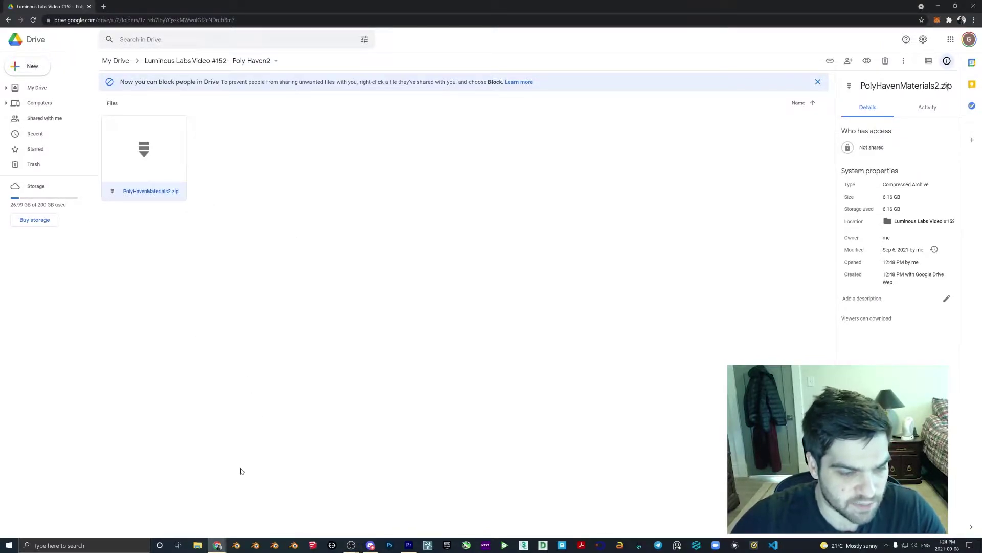
click(197, 544)
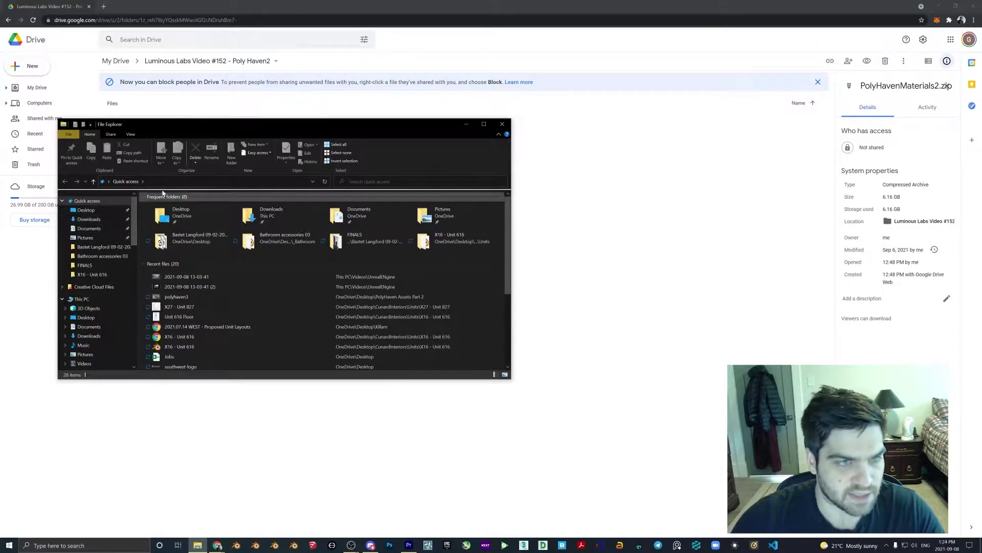
Step: Show the Downloads folder with the PolyHavenMaterials2 ZIP in the Explorer window
drag(256, 123, 462, 144)
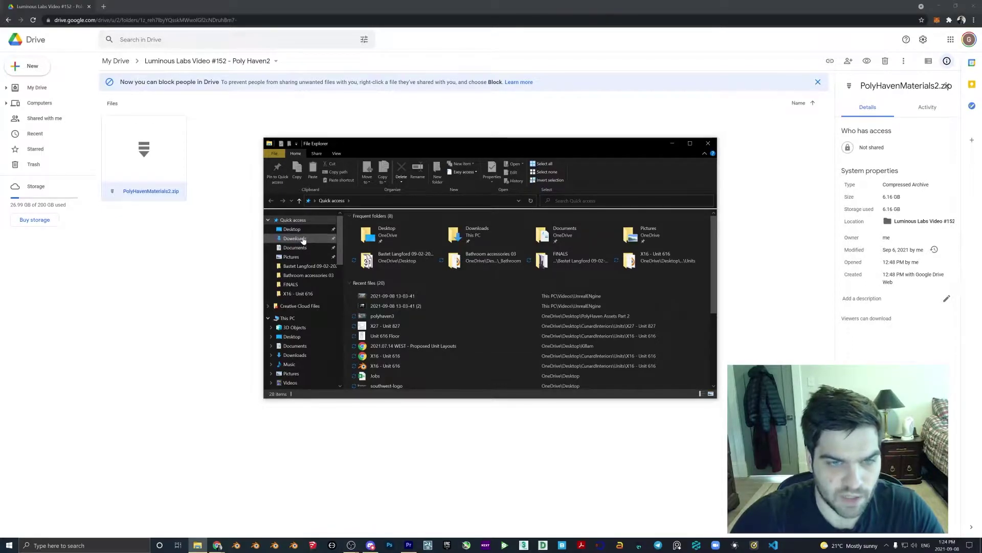
click(301, 238)
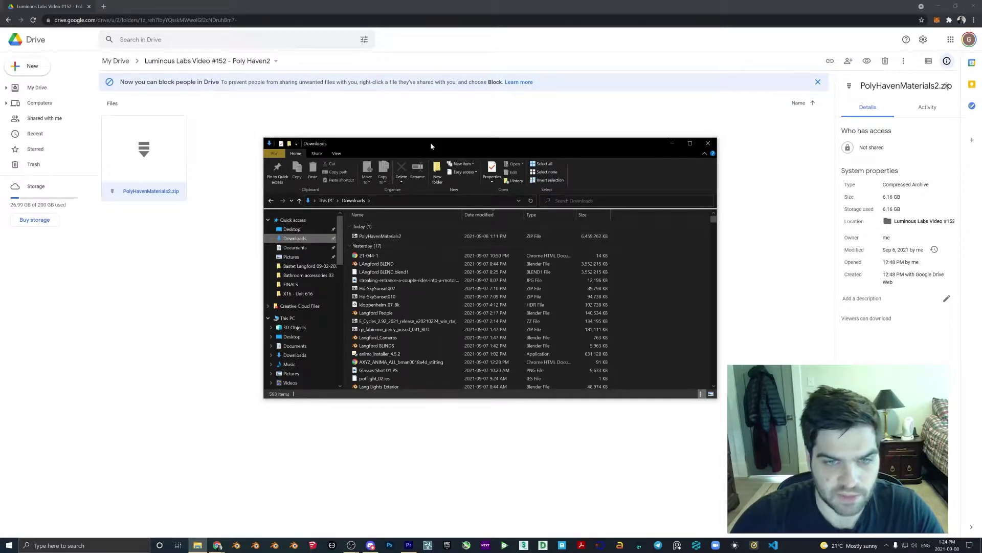
drag(433, 145, 505, 159)
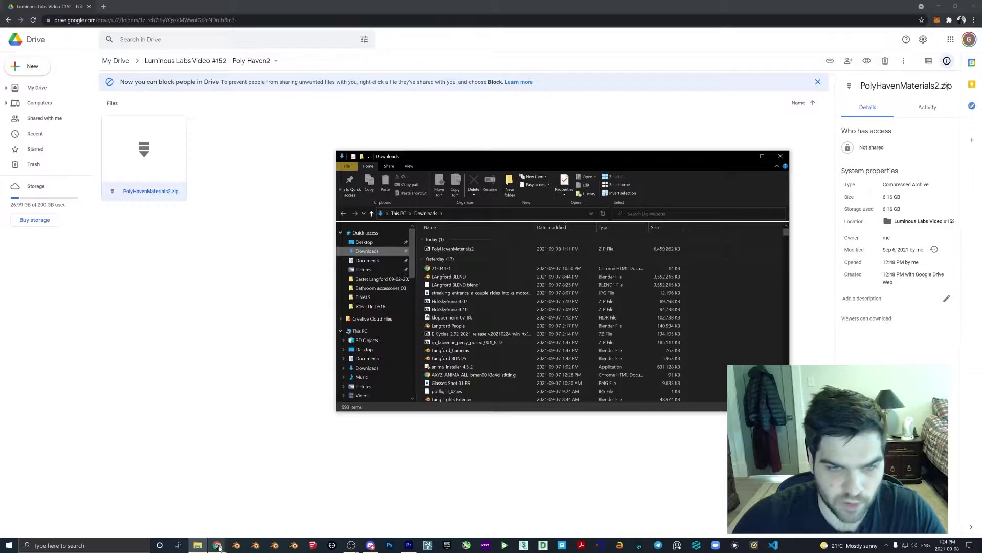
Step: Open a second File Explorer window and arrange the two windows side by side
mouse_move(218, 545)
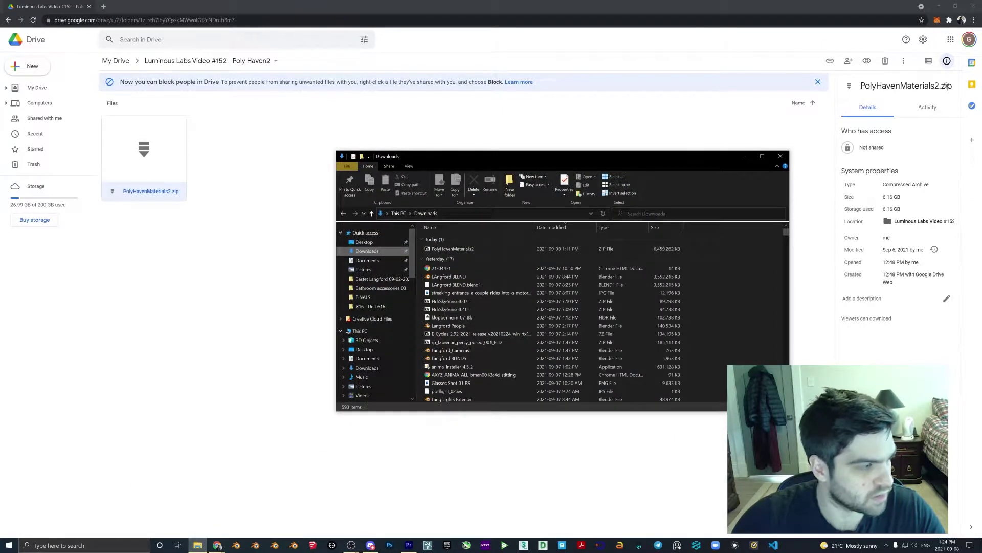
right_click(200, 545)
click(177, 505)
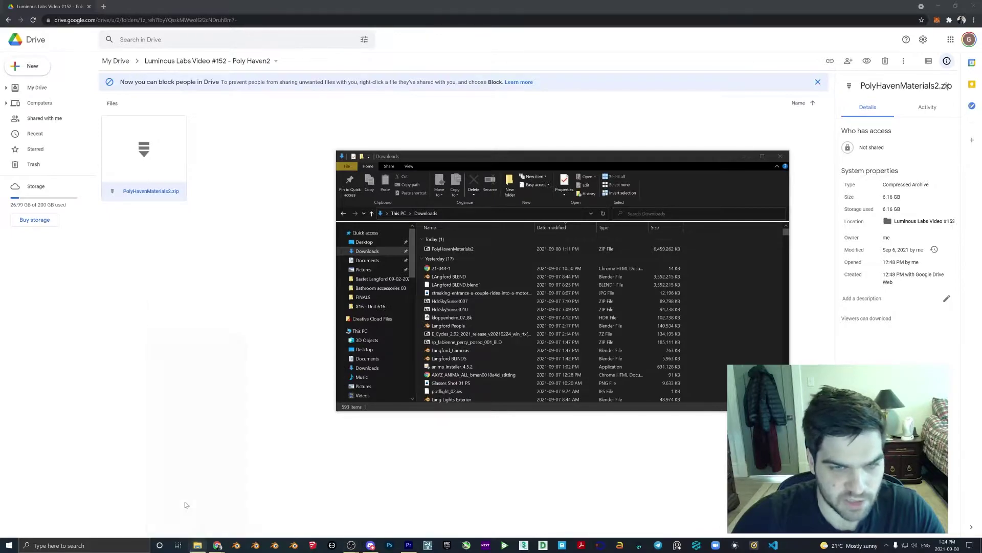
drag(499, 162, 229, 191)
drag(445, 156, 569, 172)
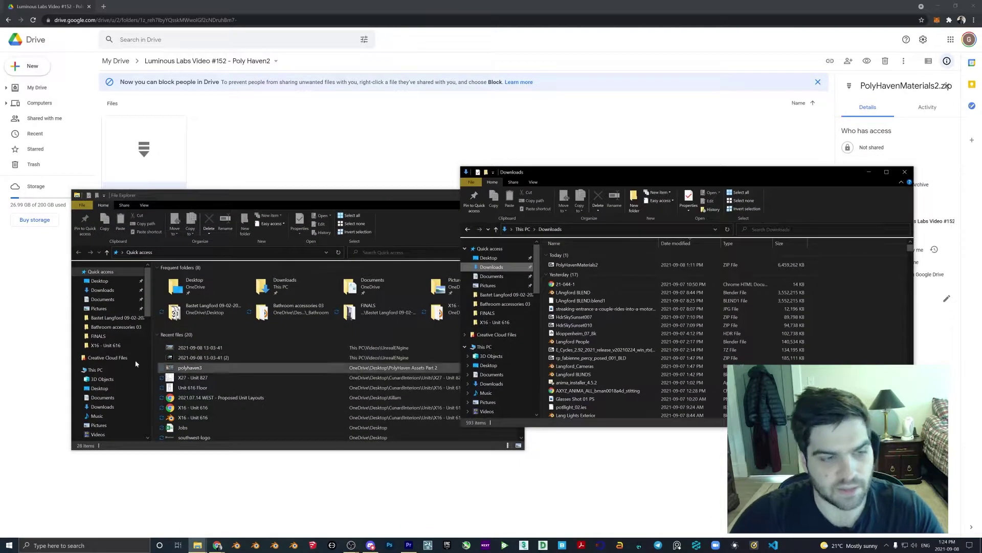
Step: Open the Materials folder inside Documents\Lumion 11.0
click(111, 302)
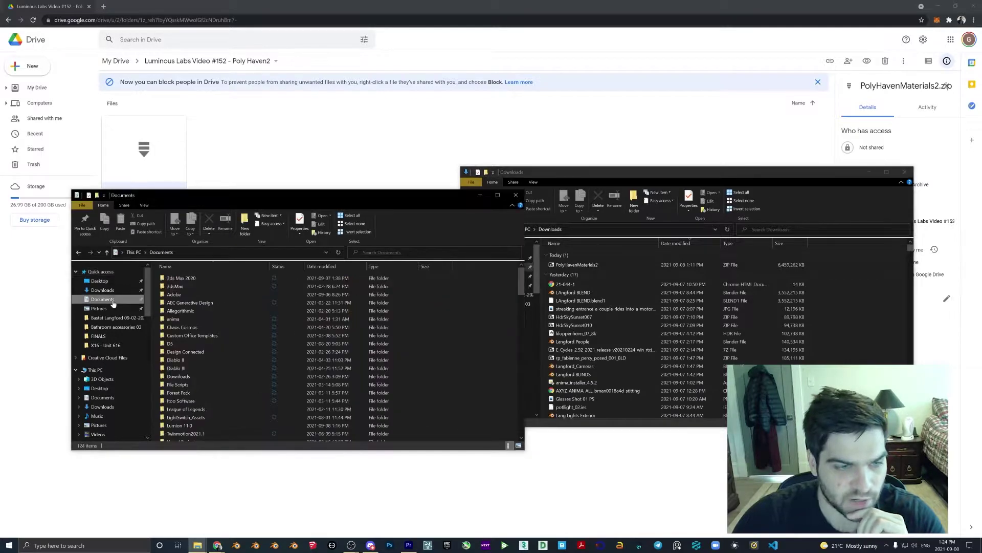
double_click(193, 404)
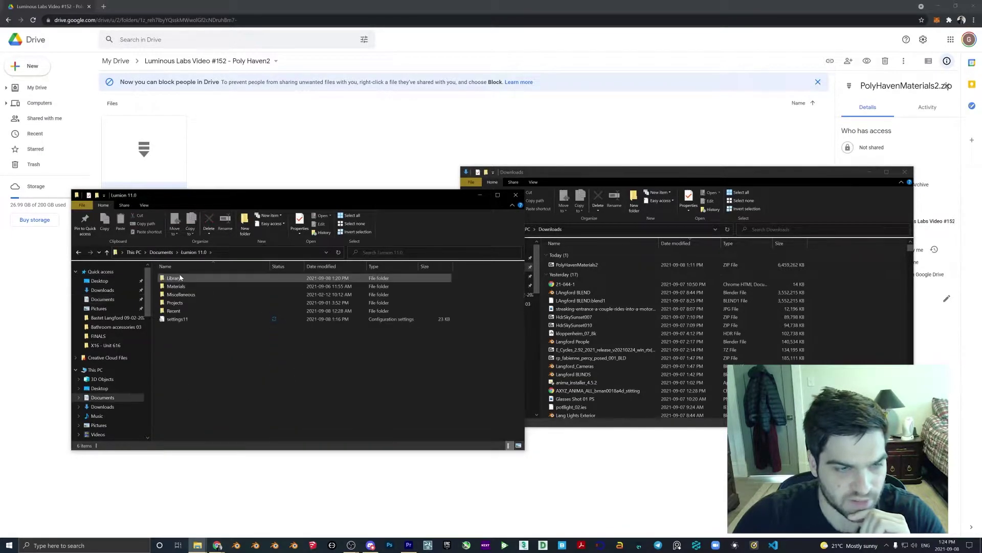
double_click(176, 286)
Step: Scroll through the Materials files, then go back up to the Lumion 11.0 folder
scroll(256, 320, down, 20)
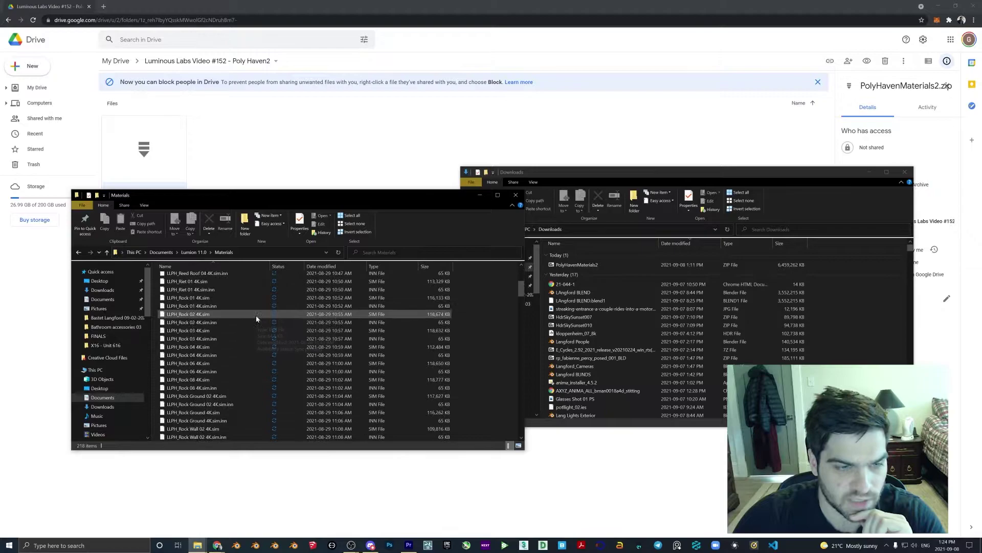
scroll(279, 326, down, 20)
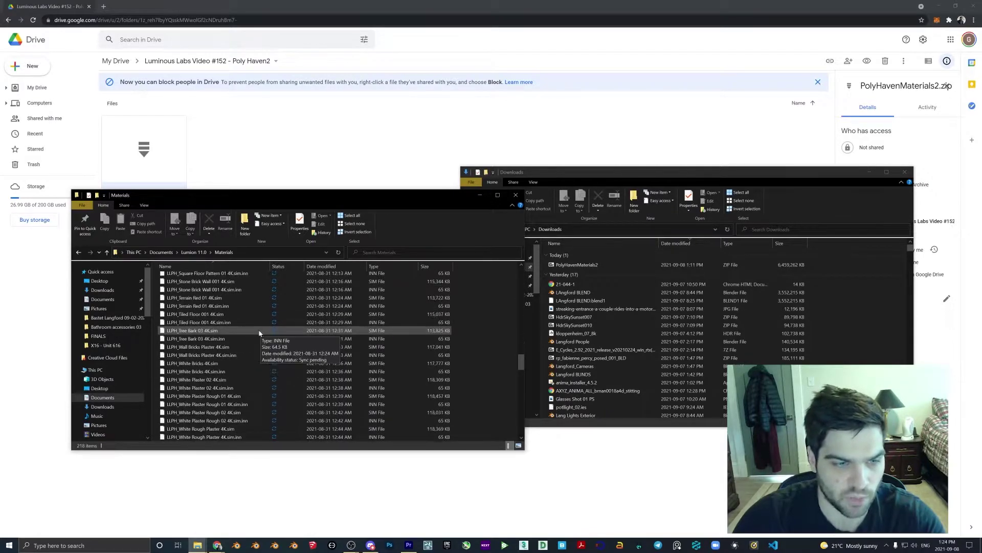
scroll(245, 337, up, 3)
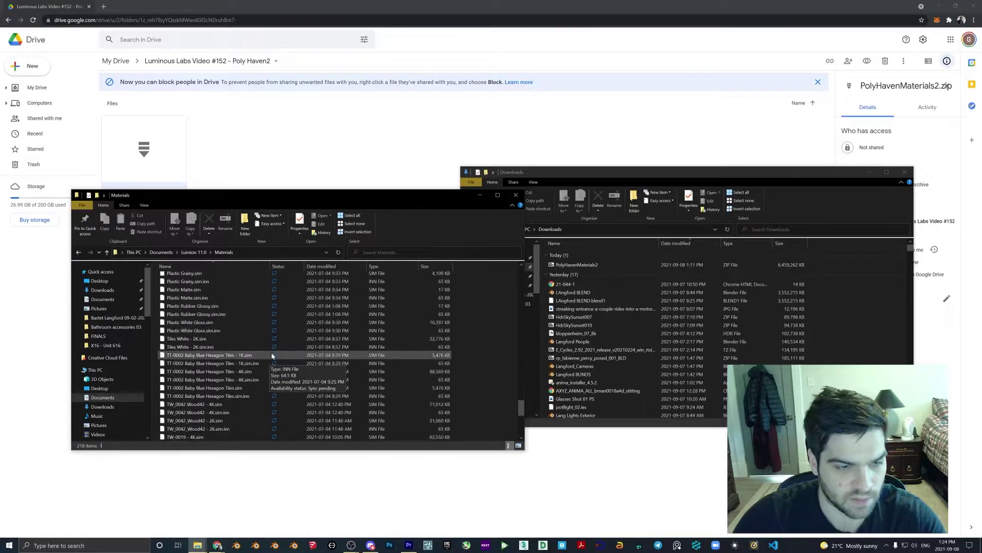
scroll(287, 369, down, 1)
scroll(287, 381, up, 15)
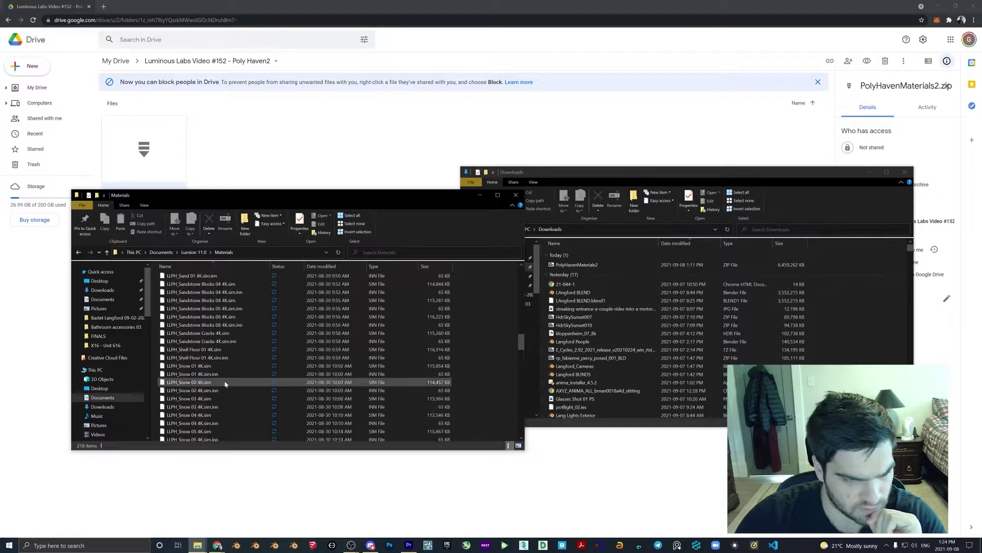
scroll(217, 379, down, 5)
scroll(211, 372, up, 20)
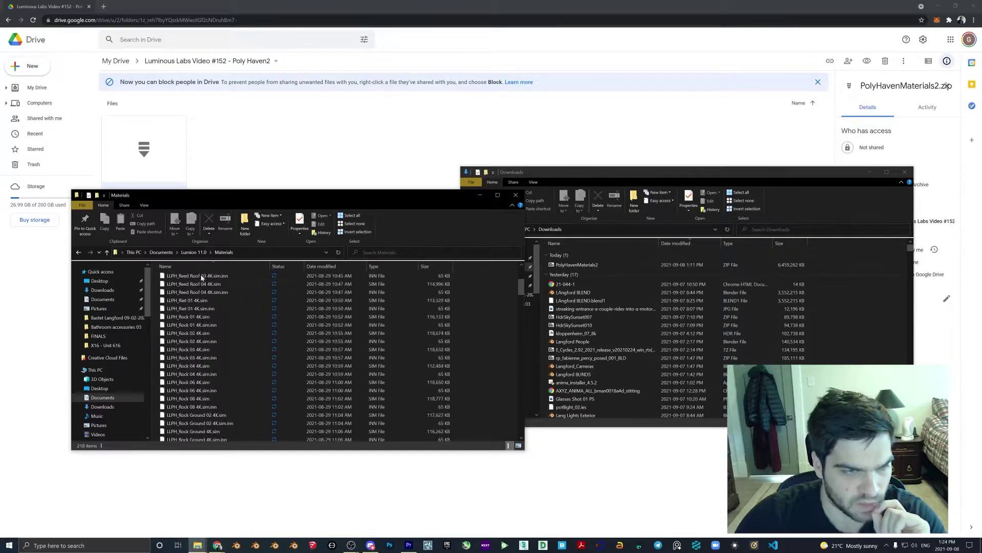
click(209, 252)
click(194, 252)
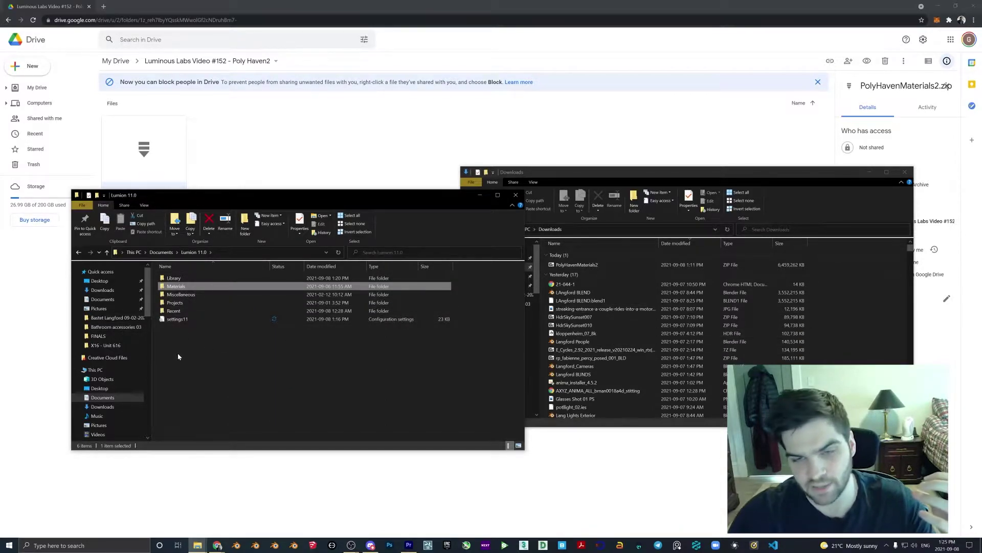
Step: Navigate to C:\Program Files\Lumion 11.3\ArchitectEdition\Project and open PolyHavenMaterials2.zip in the archive manager
scroll(120, 345, down, 3)
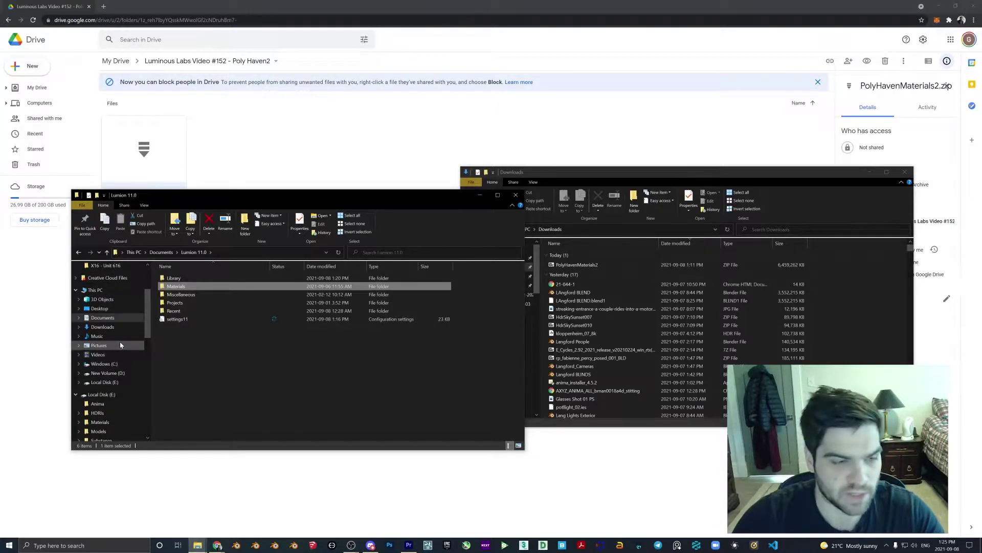
scroll(117, 352, down, 1)
click(113, 355)
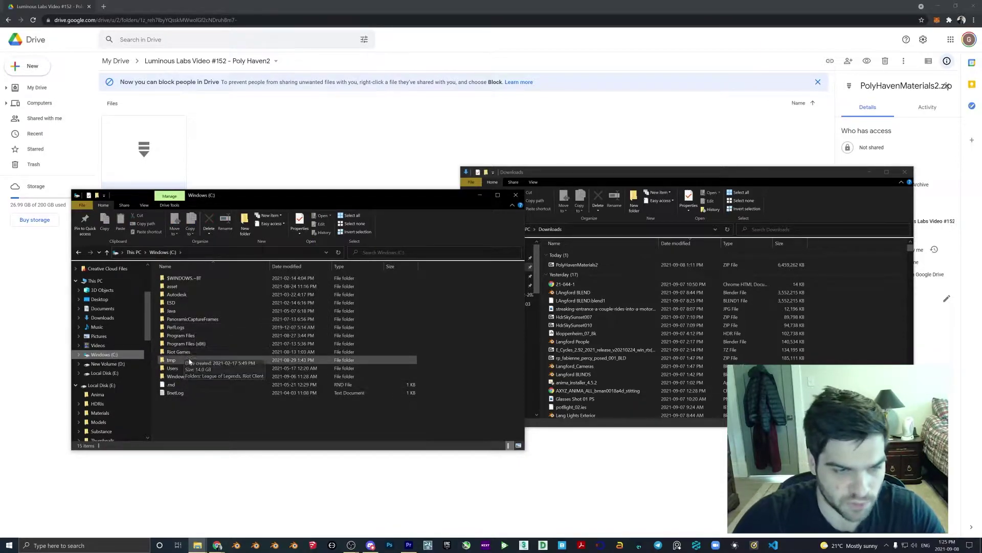
double_click(195, 335)
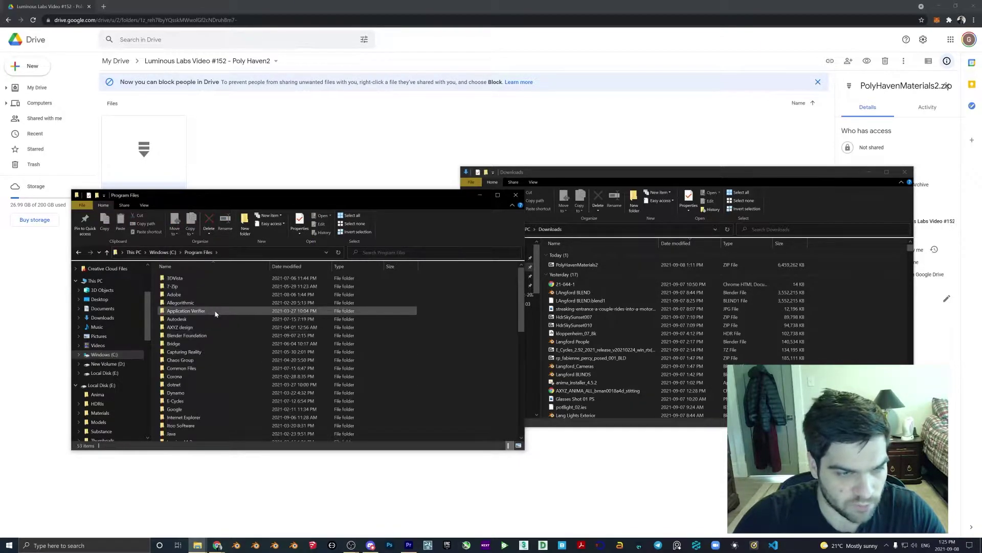
scroll(199, 335, down, 3)
double_click(190, 347)
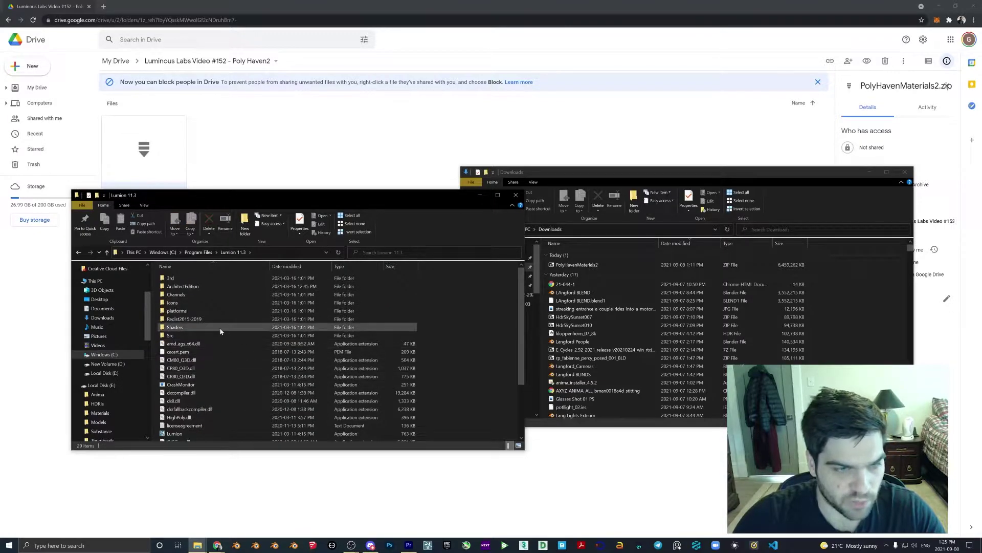
double_click(185, 287)
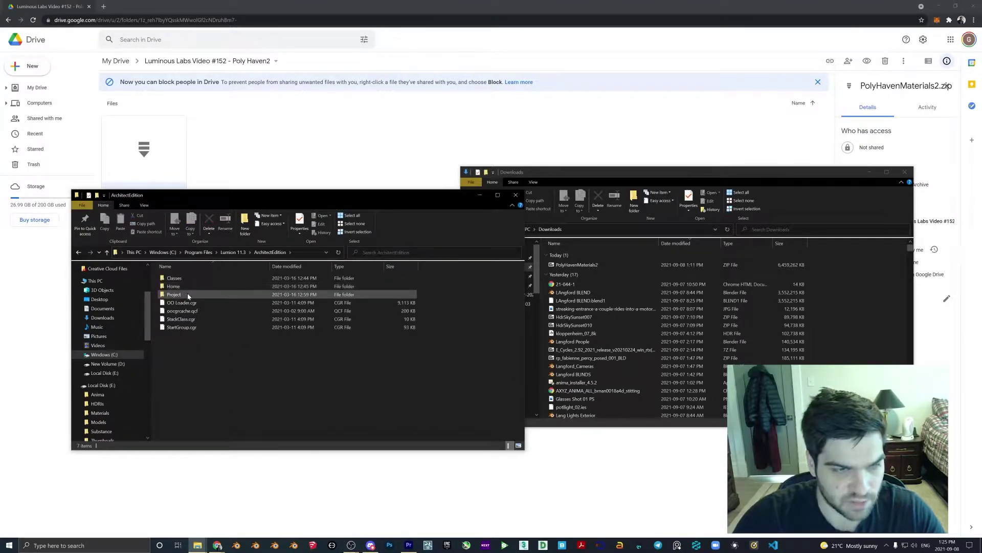
double_click(188, 296)
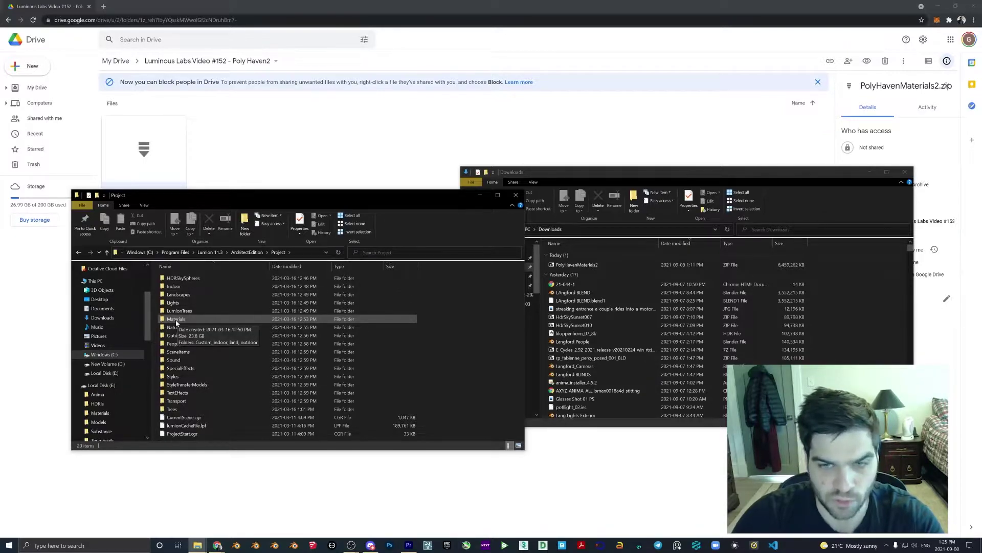
double_click(576, 264)
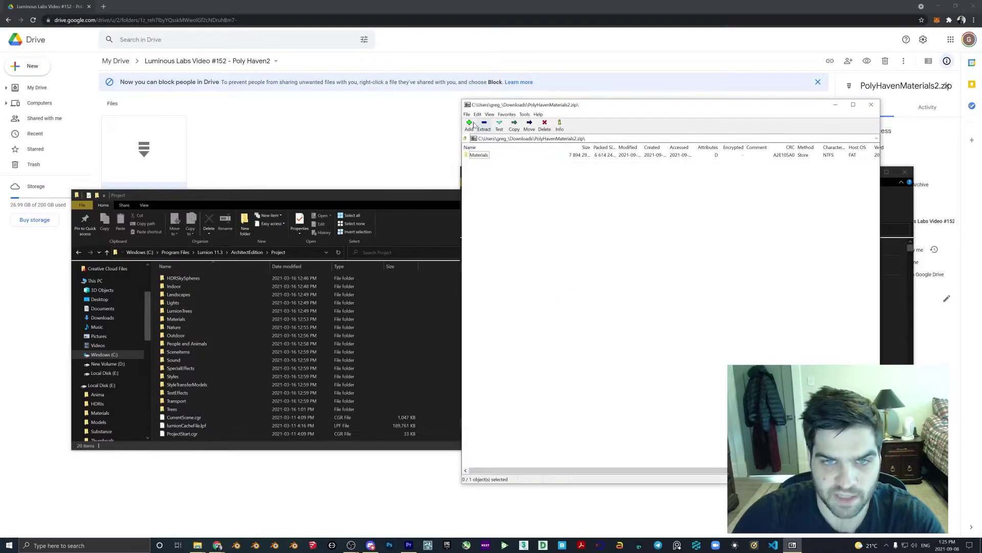
Step: Extract the Materials folder from PolyHavenMaterials2.zip into the ArchitectEdition Project folder
drag(534, 104, 600, 140)
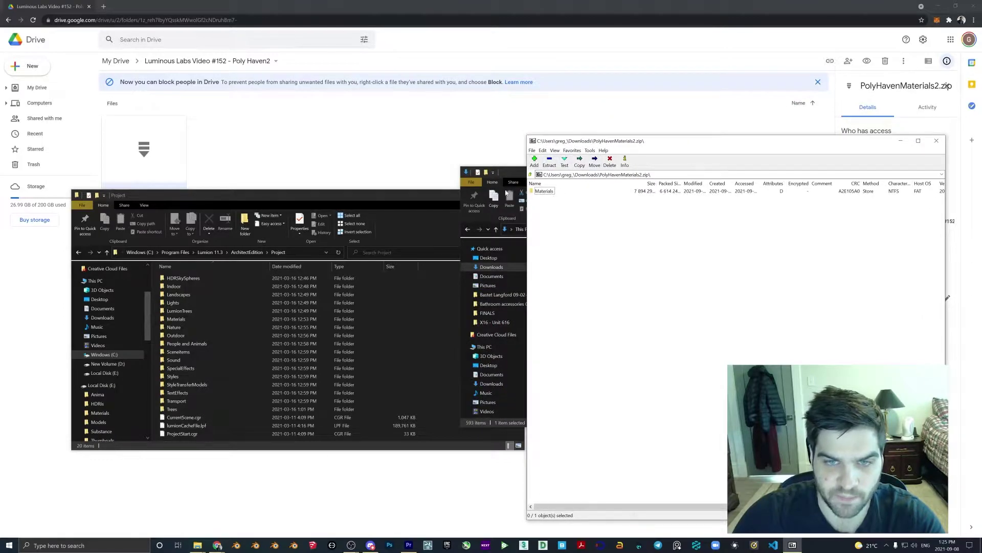
drag(543, 191, 457, 310)
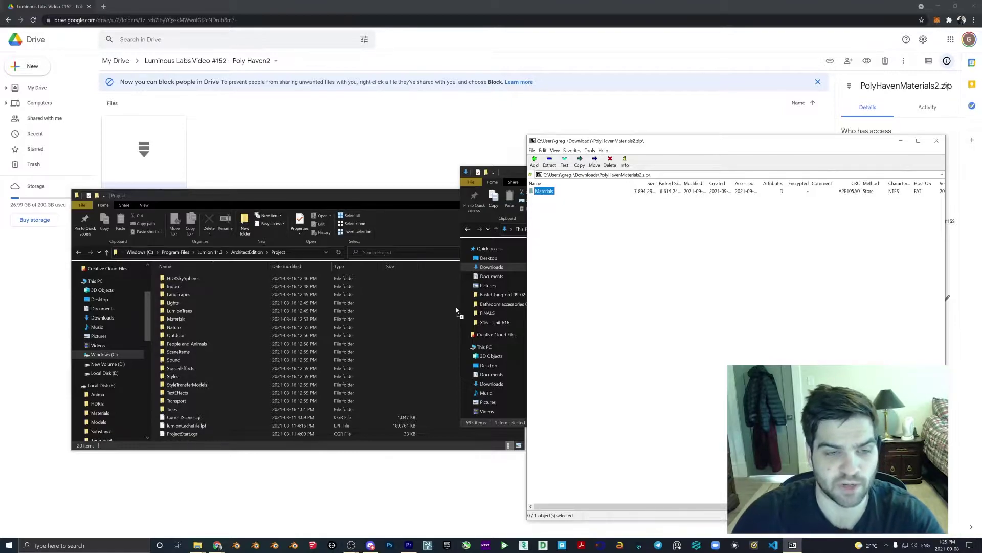
click(544, 191)
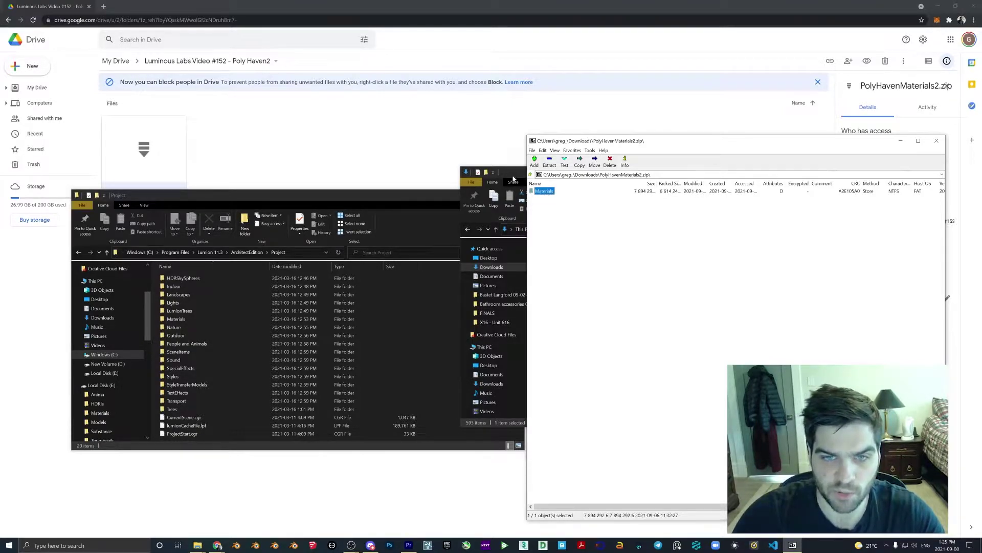
drag(513, 178, 579, 197)
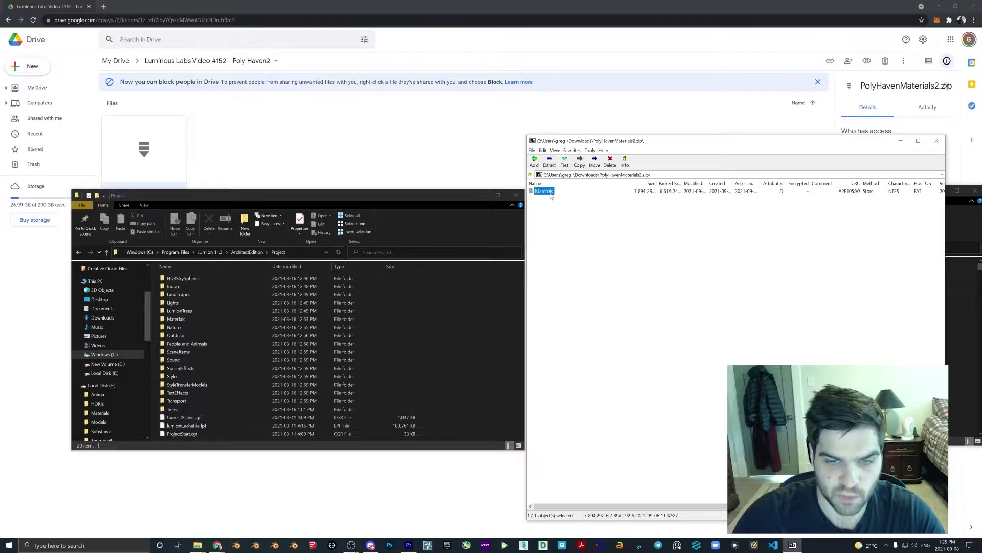
drag(547, 192, 492, 324)
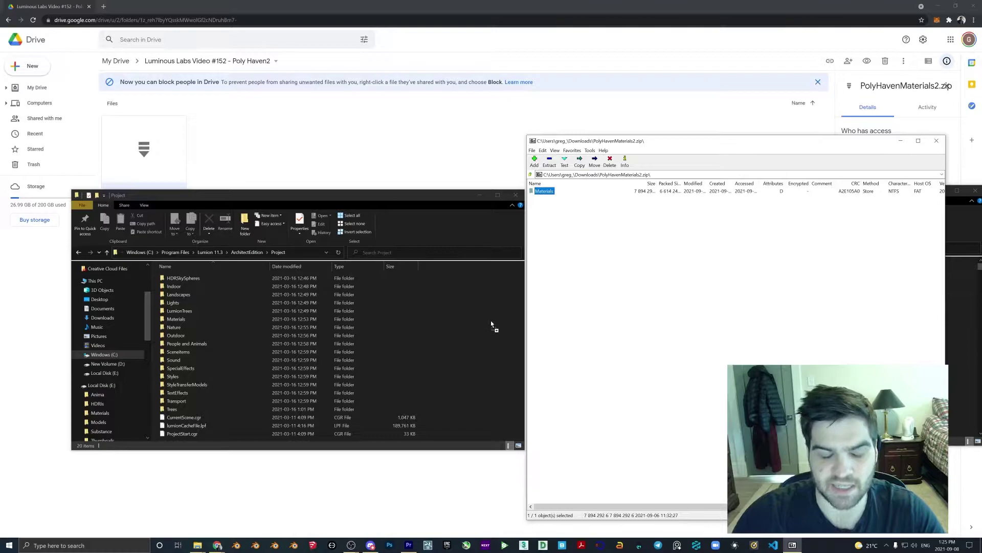
drag(491, 323, 491, 324)
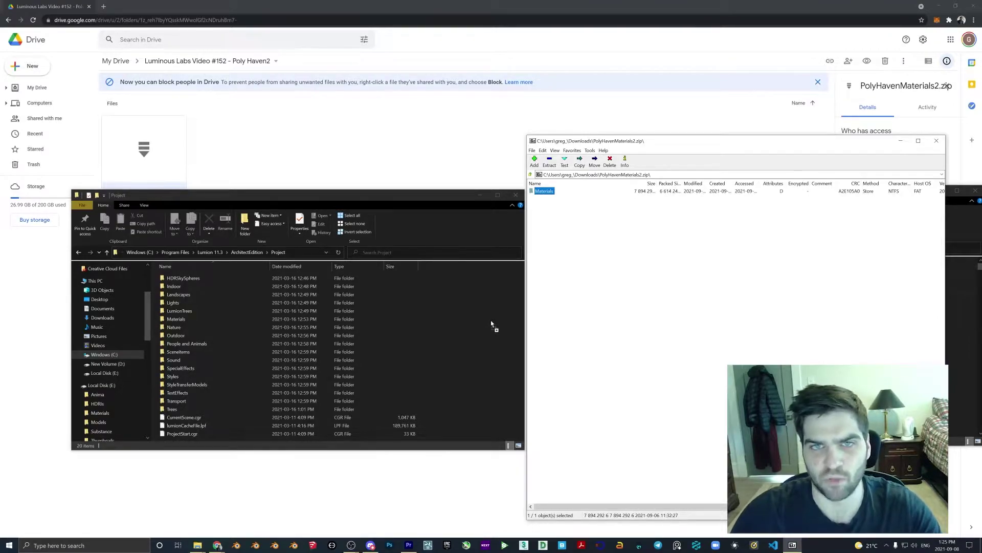
drag(492, 323, 489, 317)
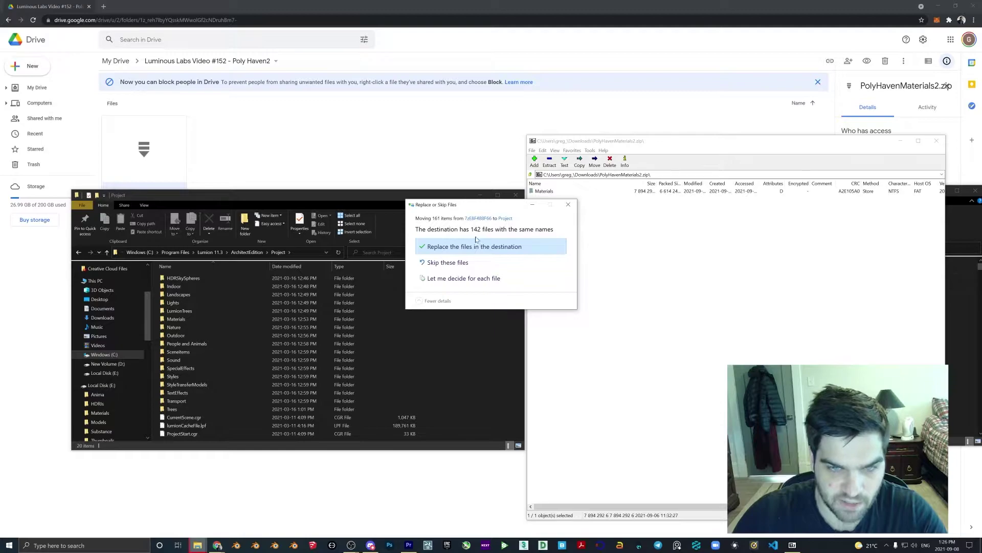
Step: Replace the 142 same-named files, allow administrator access for all items, and launch Lumion
click(469, 248)
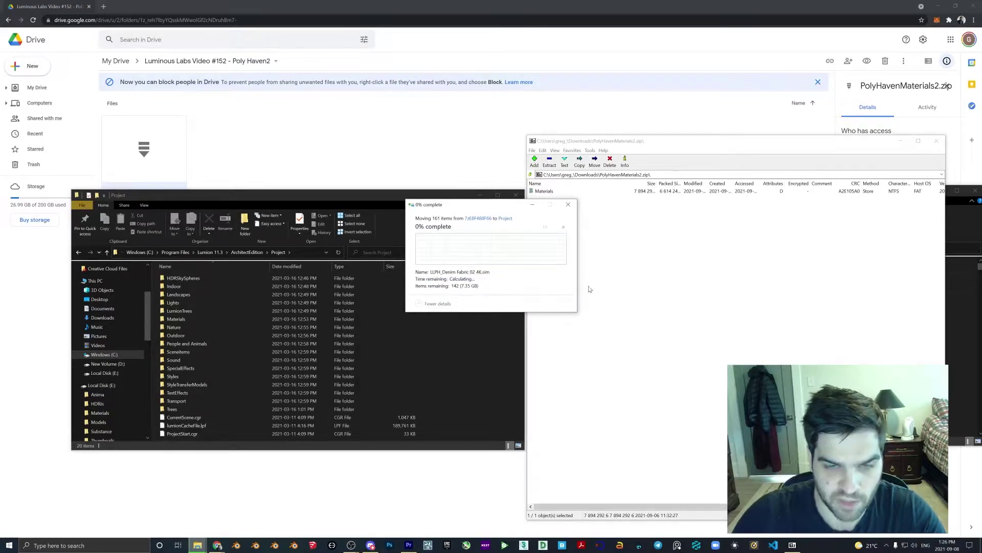
click(437, 252)
click(469, 264)
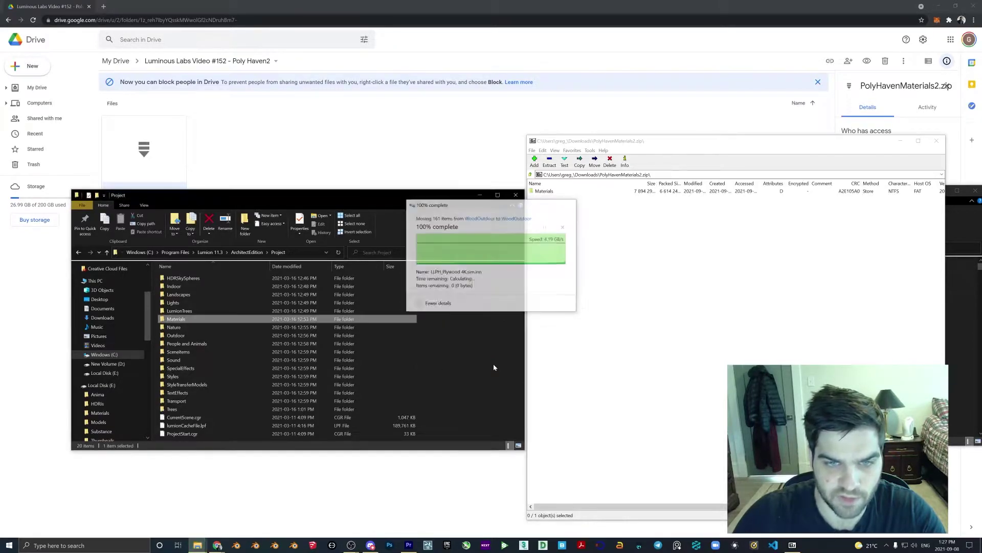
click(502, 545)
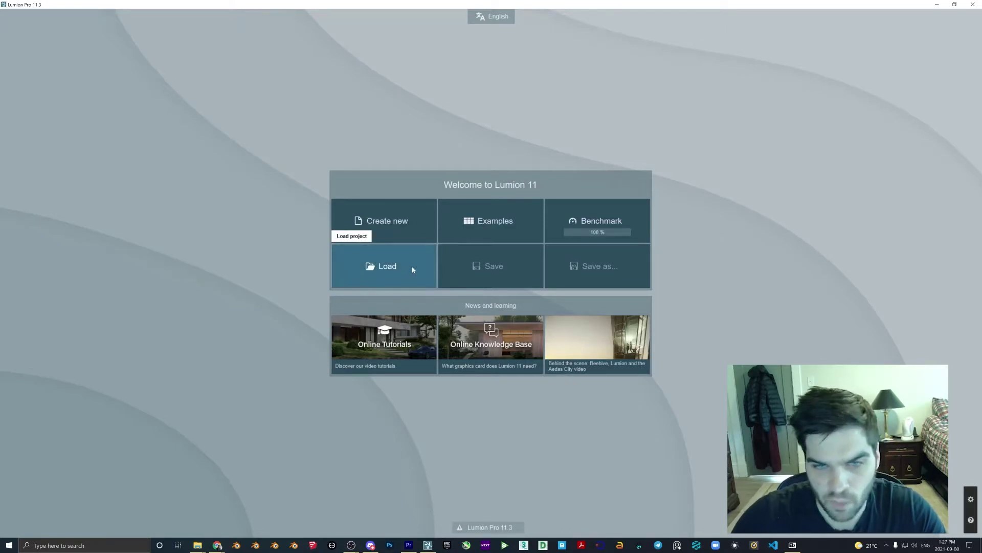
Step: Load the Villa Cabrera project from Lumion's Examples list
click(490, 221)
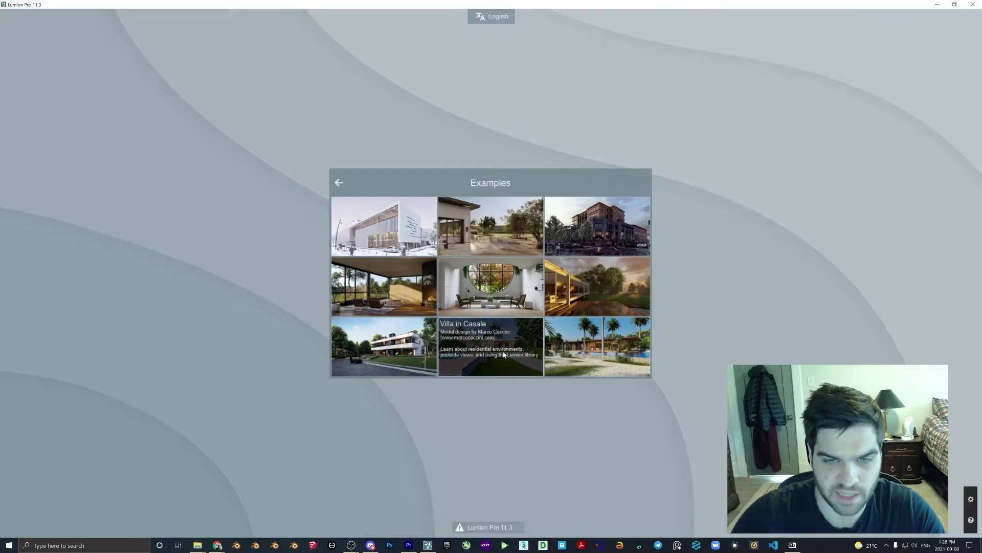
click(495, 300)
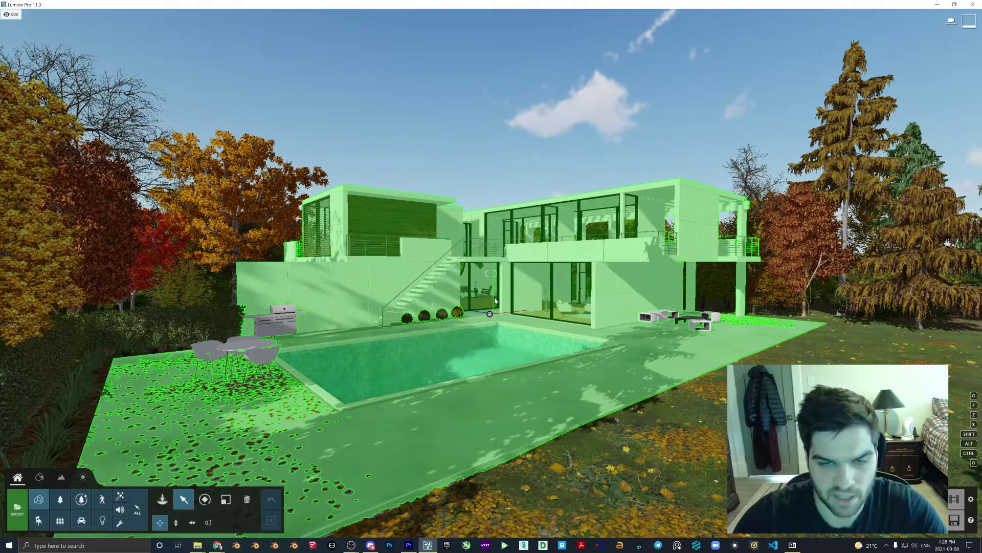
Step: In Materials mode, select the villa's outdoor ground surface for editing
key(w)
mouse_move(489, 290)
right_down()
mouse_move(460, 290)
mouse_move(508, 294)
right_up()
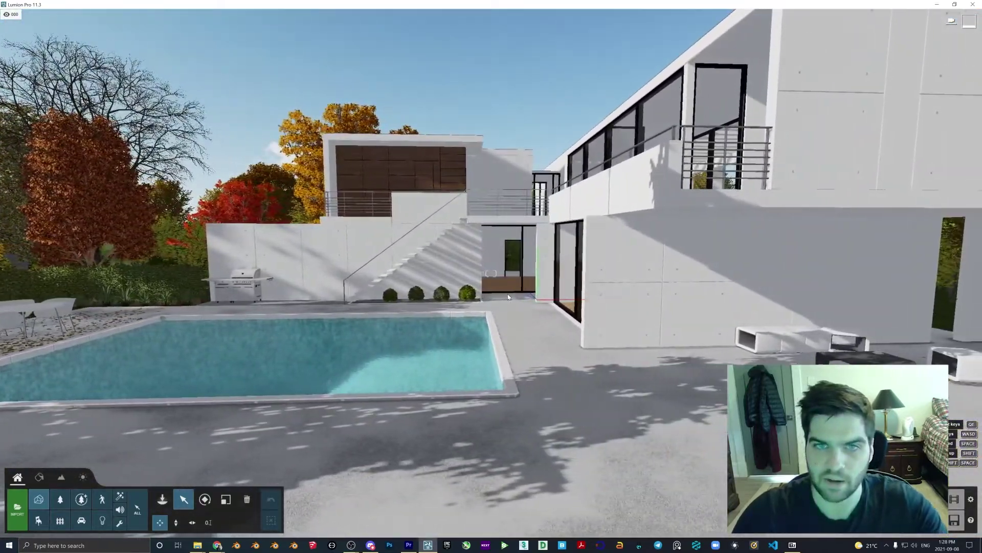
click(39, 477)
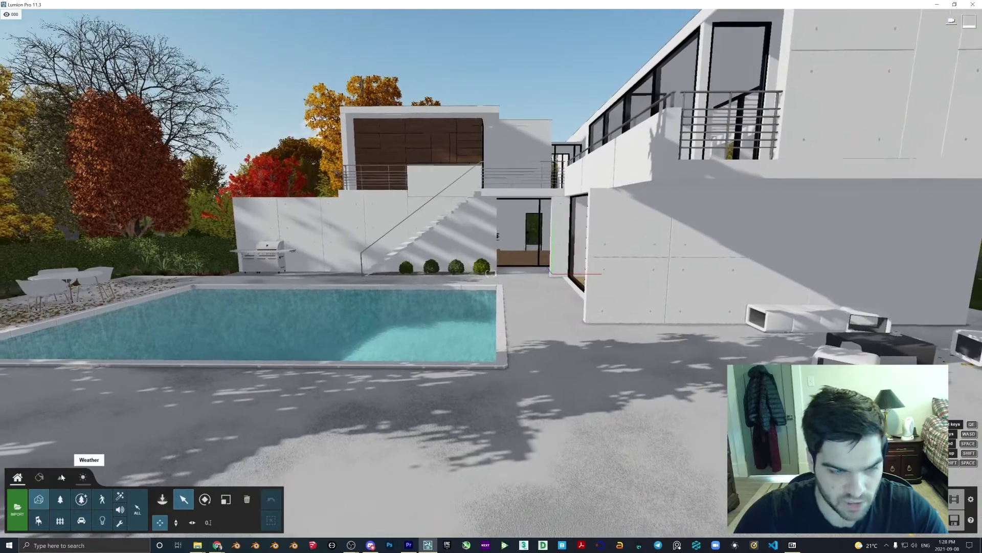
click(486, 434)
Step: Show page 3 of the material library's Soil category
key(w)
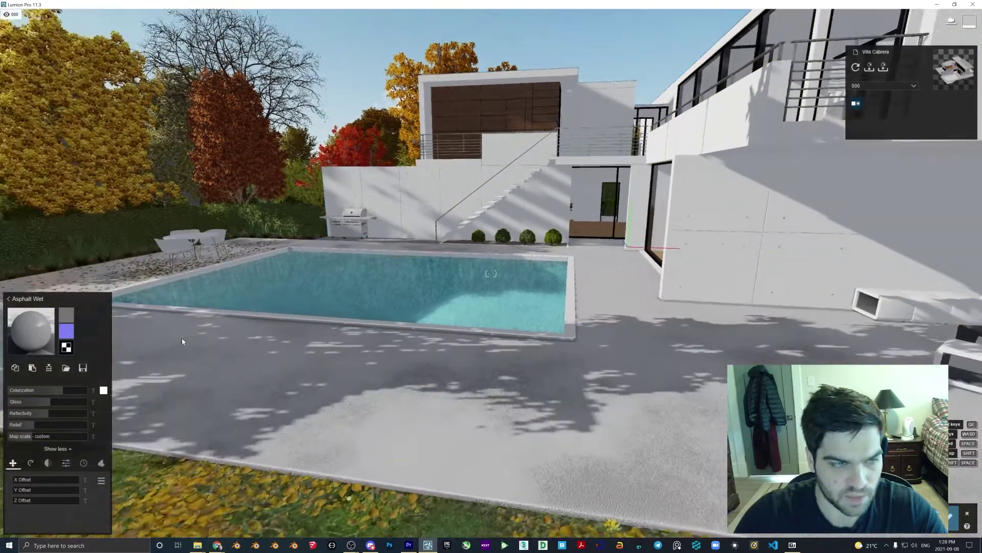
click(45, 300)
click(106, 279)
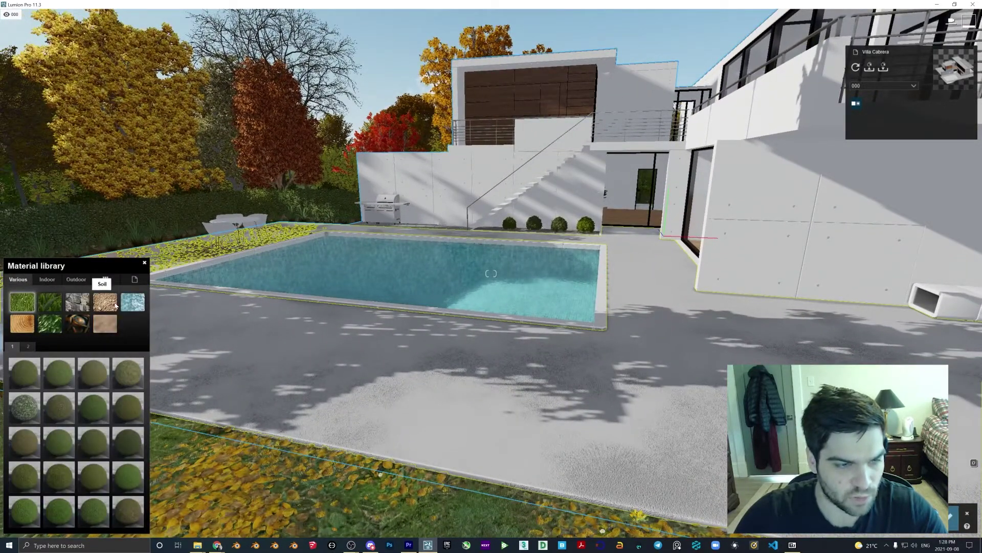
click(43, 346)
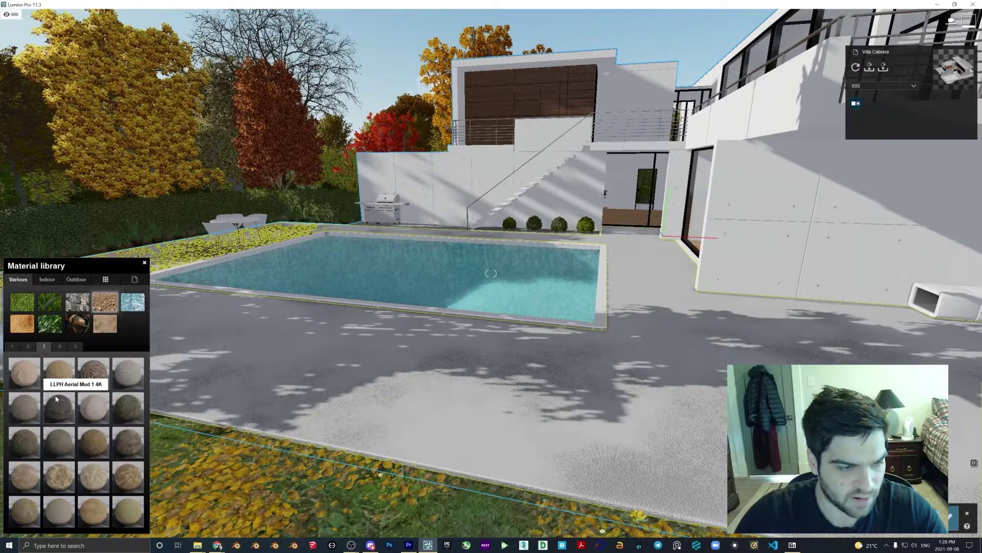
key(s)
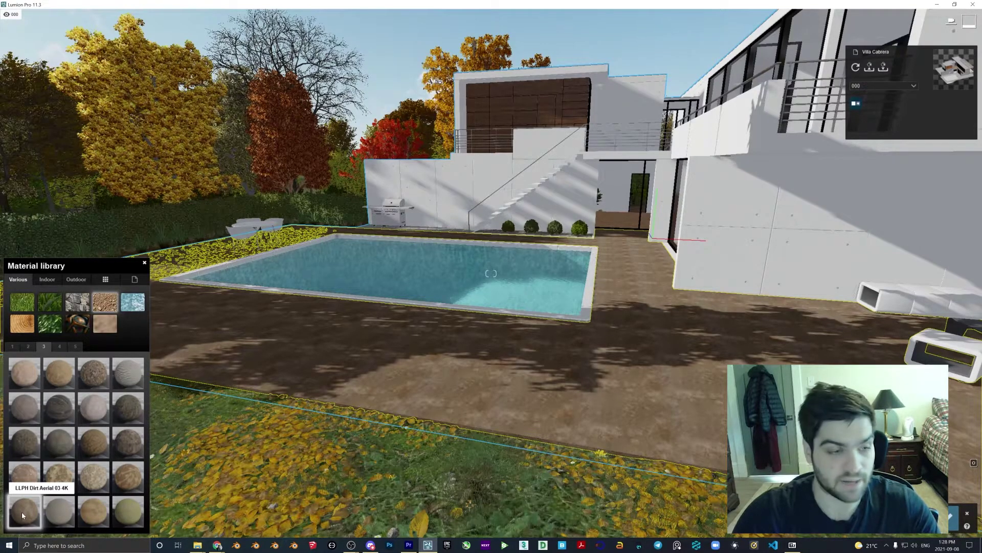
Step: Apply LLPH Dirt Aerial 03 4K to the outdoor floor and begin adjusting its map scale
key(a)
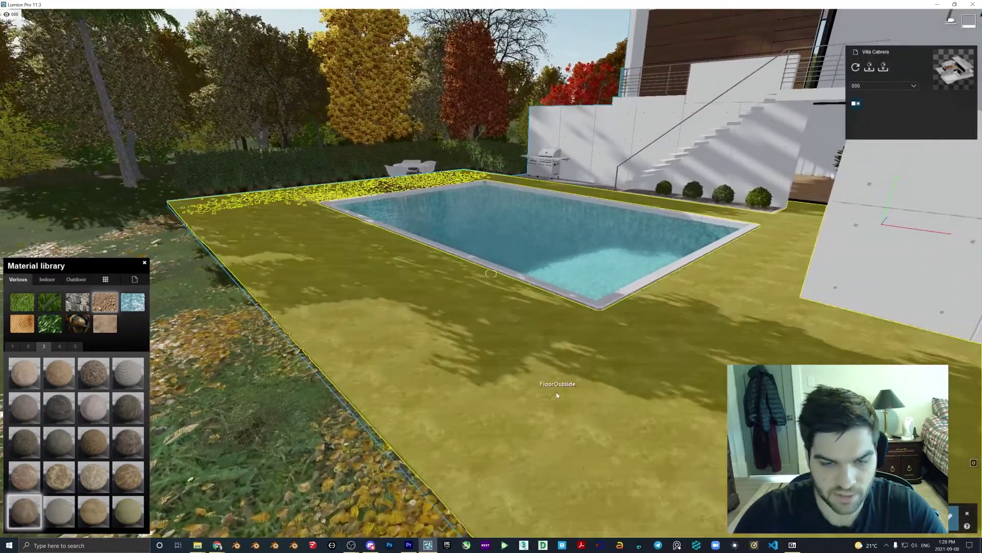
click(555, 394)
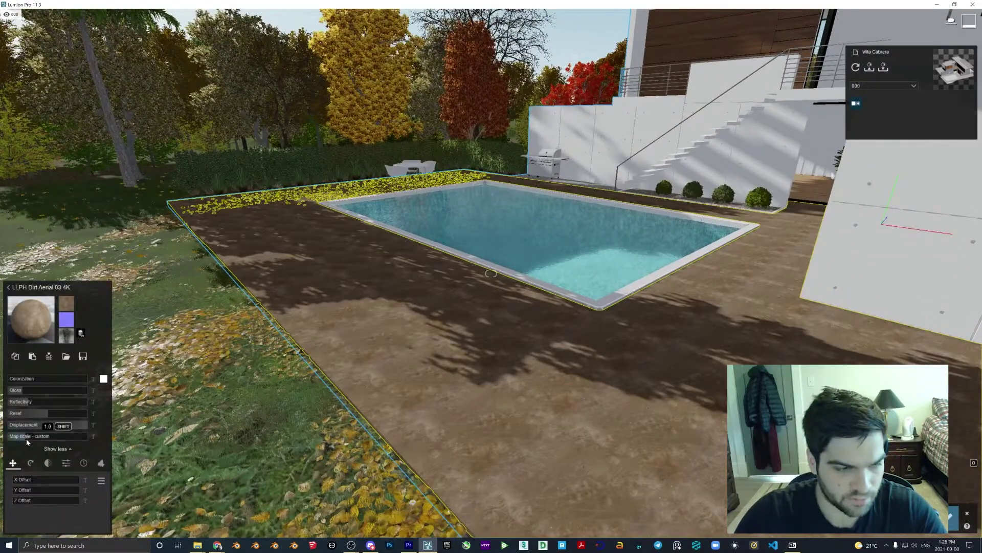
drag(16, 436, 31, 436)
key(w)
right_drag(479, 416, 480, 416)
key(s)
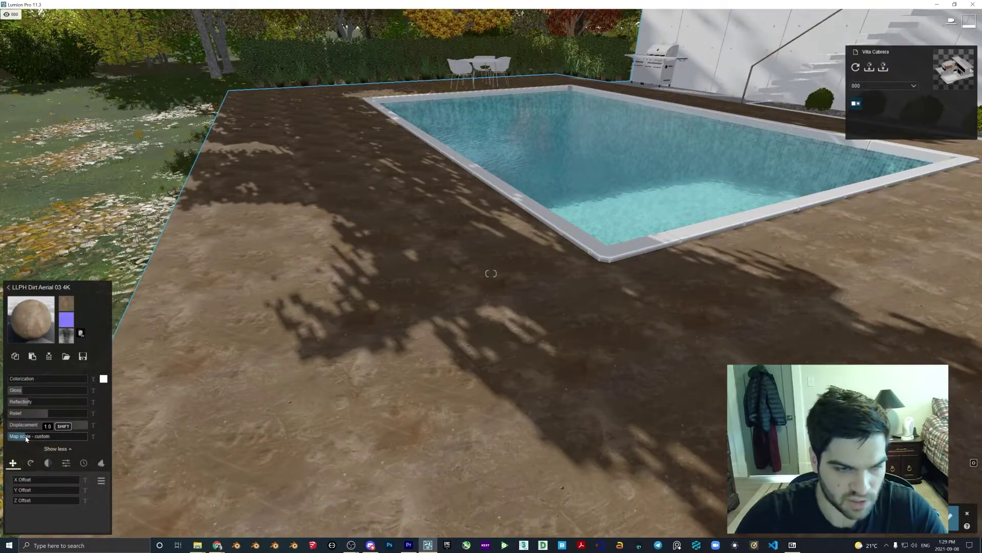
key(s)
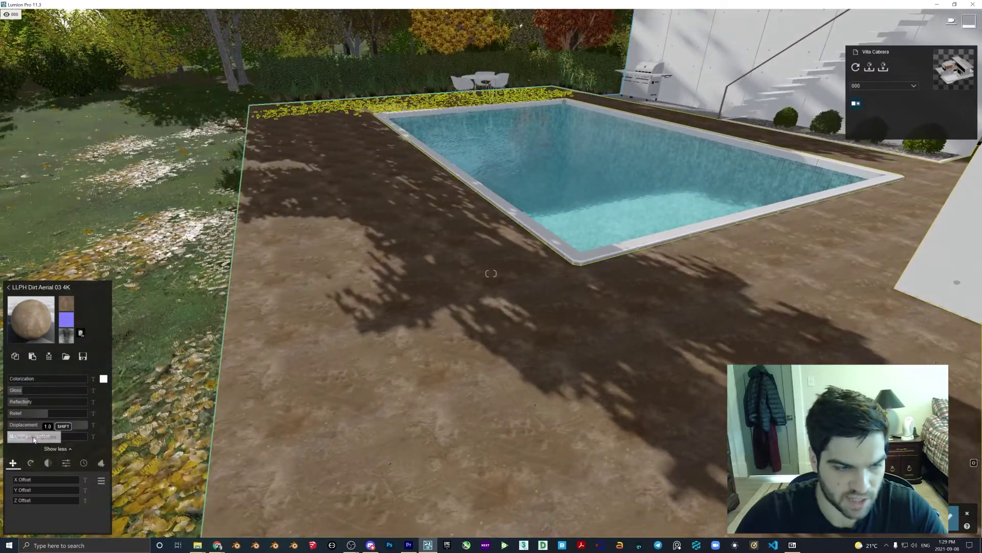
Step: Set the dirt map scale to 6.8, review the patio widely, and return to the library
drag(34, 437, 33, 437)
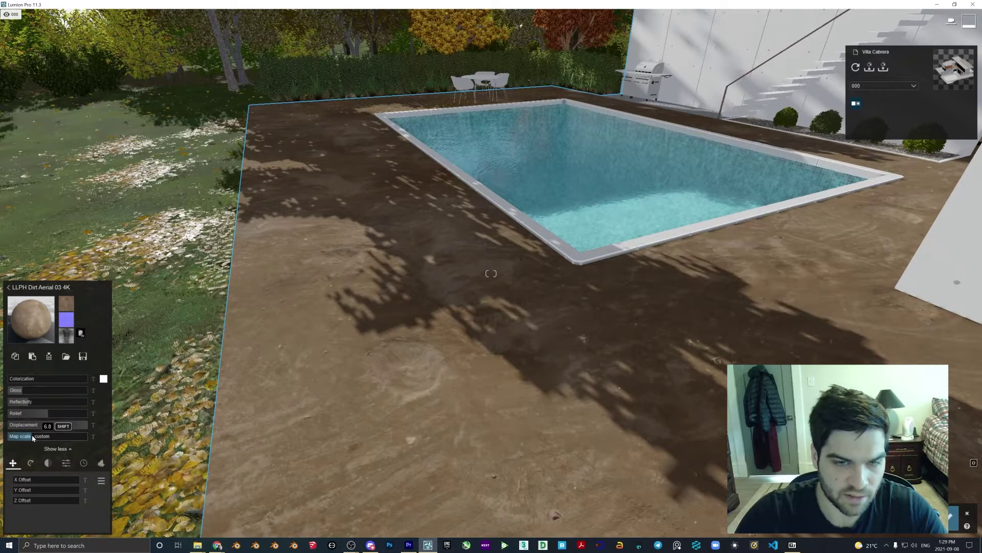
key(s)
right_drag(33, 438, 41, 368)
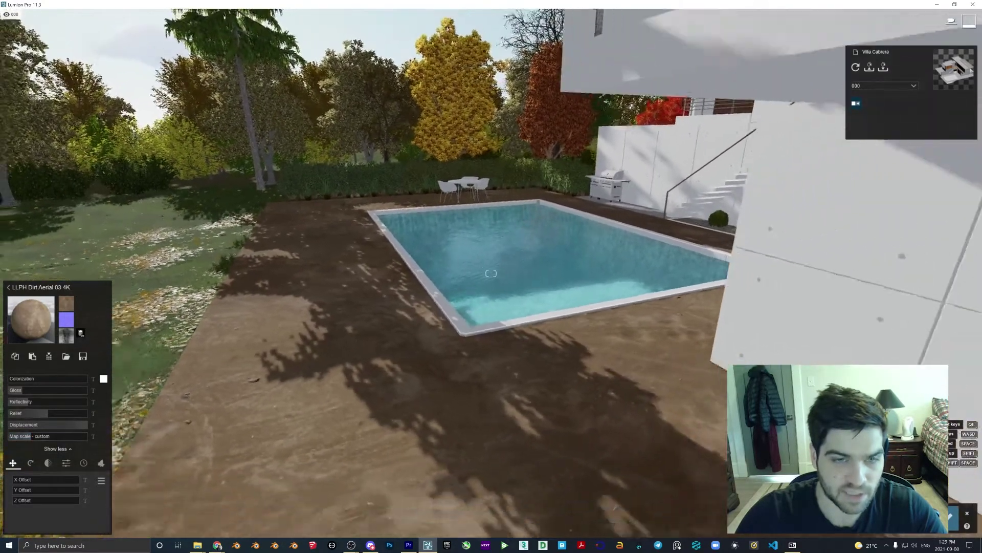
right_drag(395, 339, 395, 399)
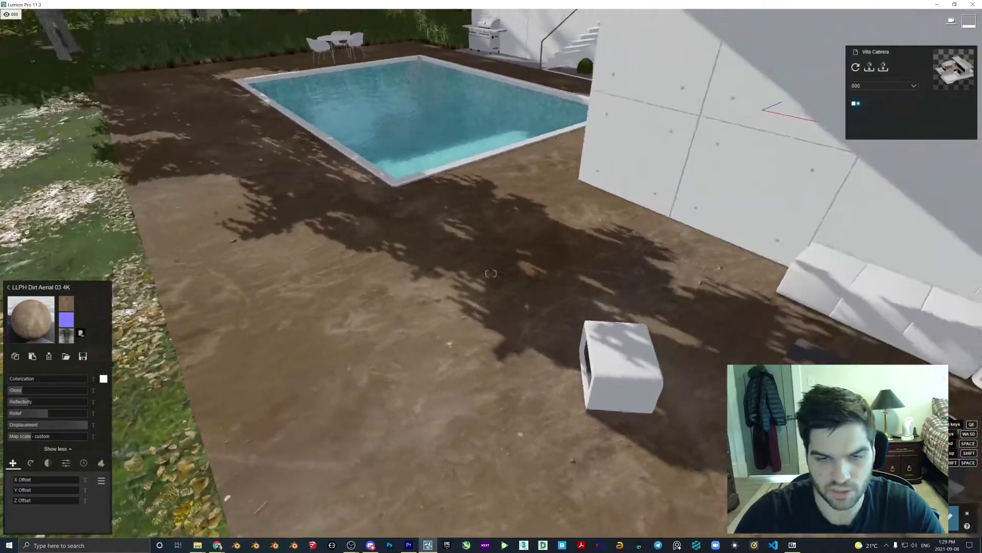
key(s)
right_drag(542, 410, 550, 362)
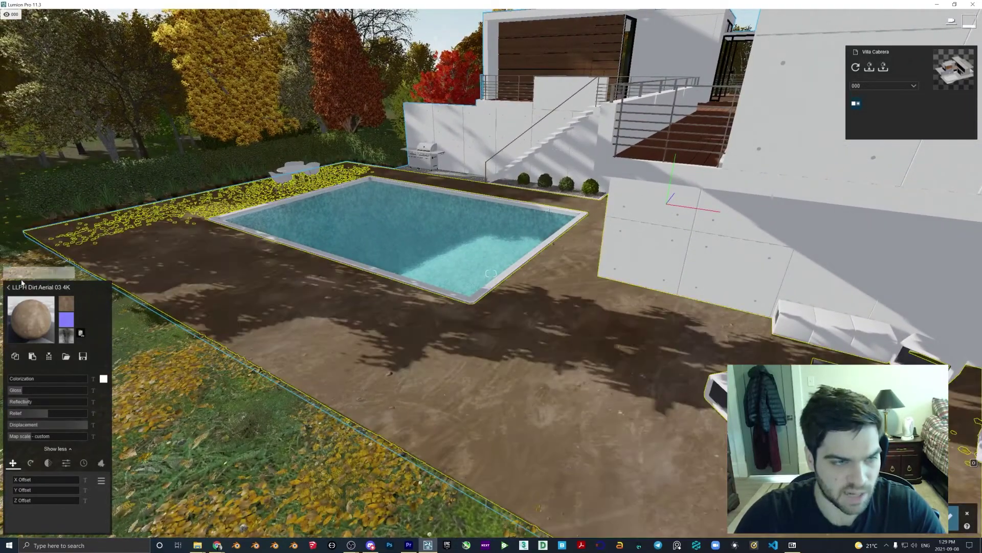
click(9, 287)
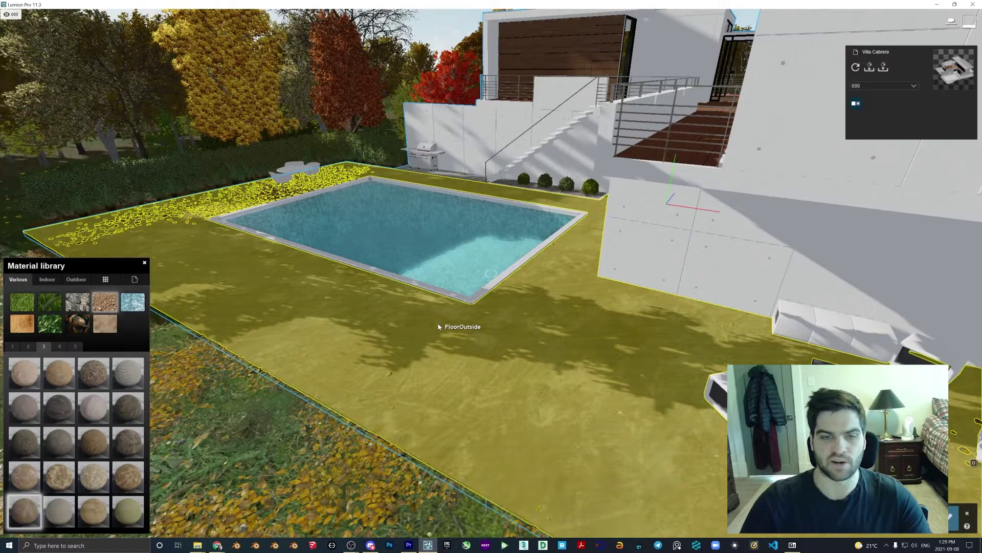
Step: Apply the material to FloorOutside and reopen the material library for the floor
click(438, 327)
key(a)
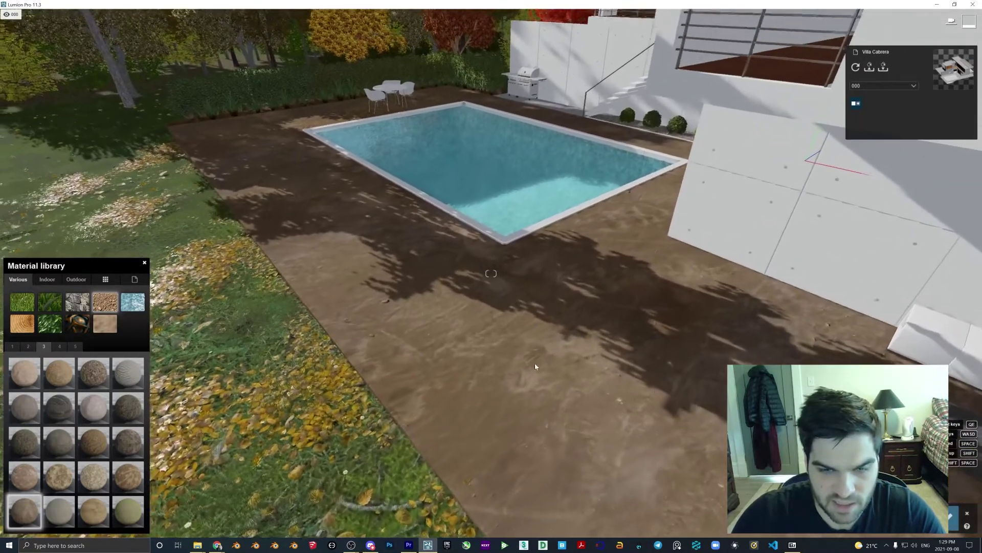
click(487, 342)
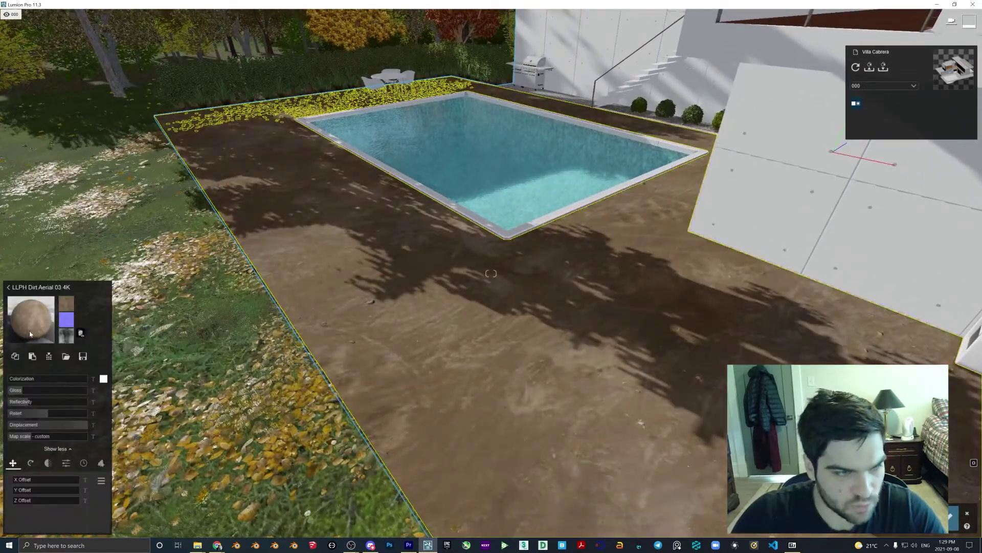
click(28, 324)
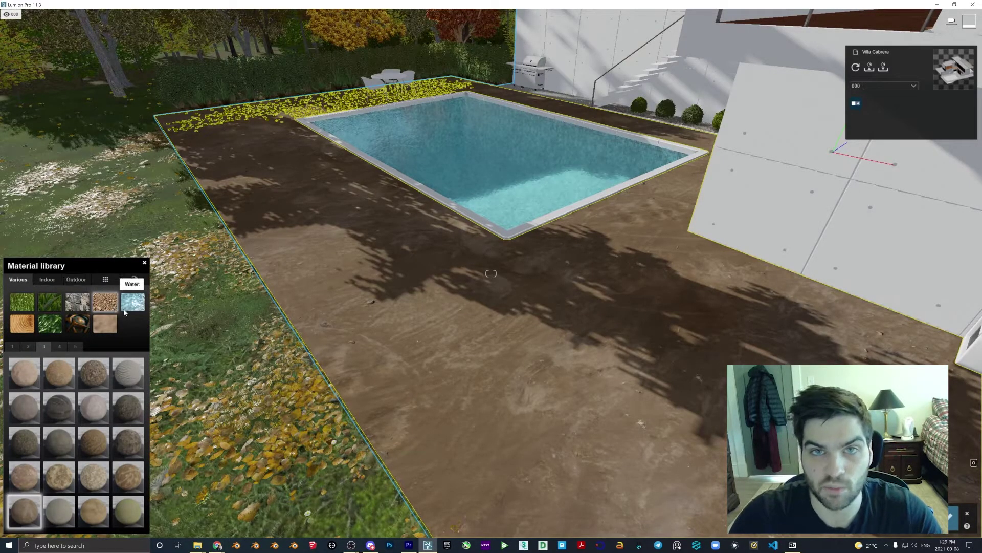
Step: Flip from library page 4 back to page 3 to bring LLPH Brown Mud 02 4K into view
right_drag(406, 386, 401, 385)
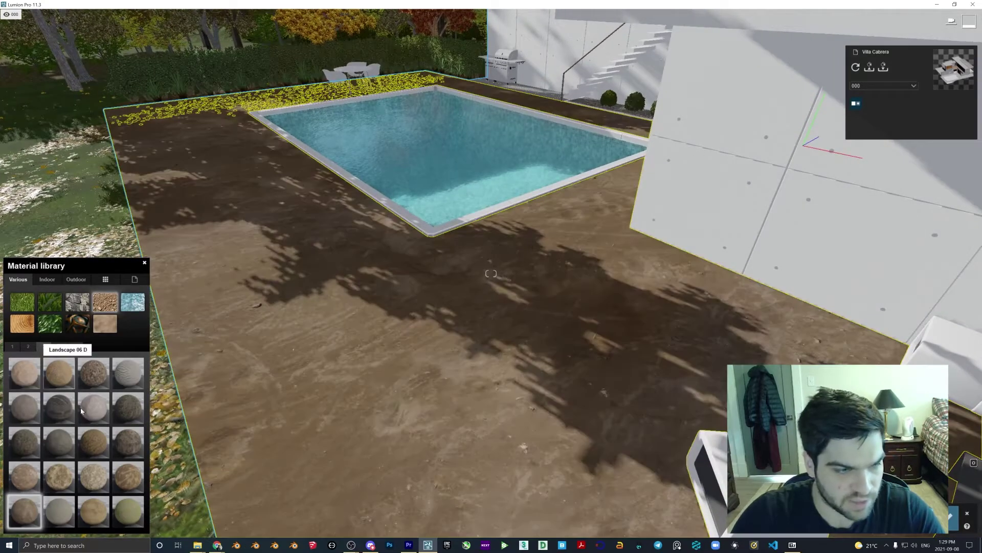
click(59, 346)
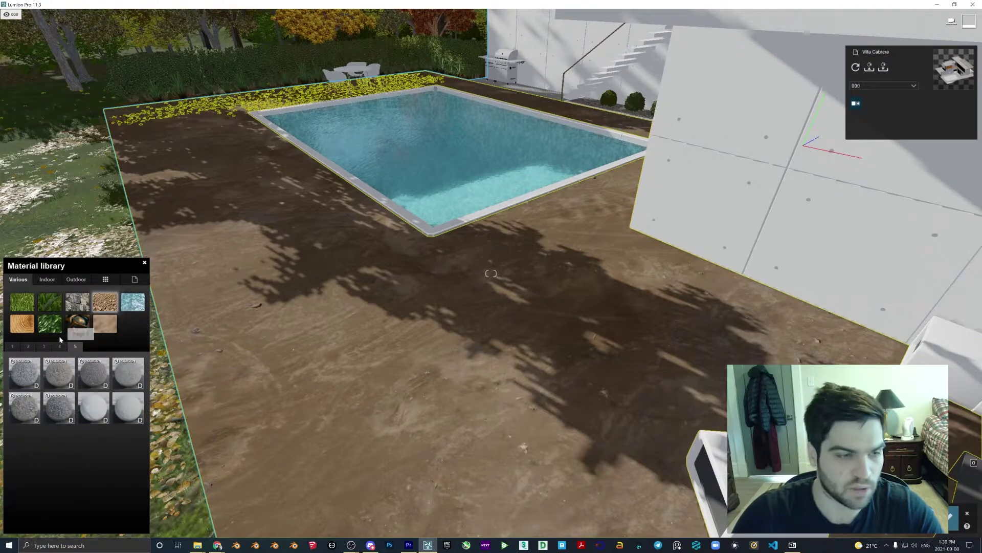
click(45, 346)
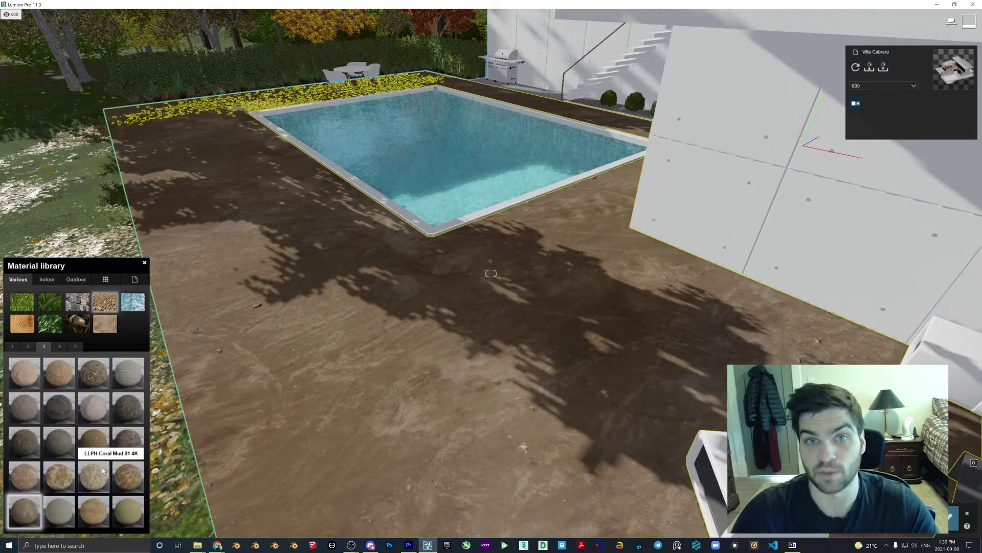
scroll(261, 477, up, 2)
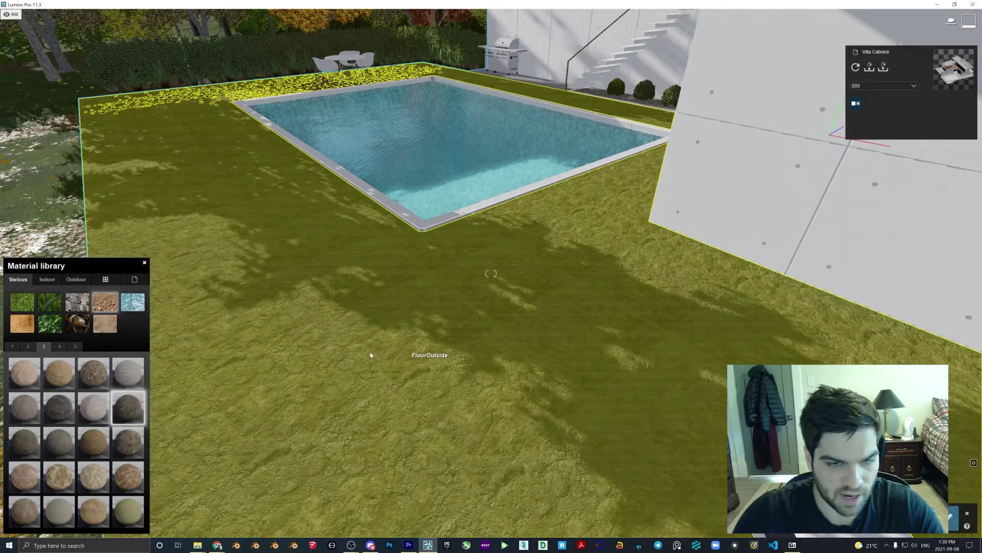
Step: Apply the LLPH Brown Mud 02 4K material to the FloorOutside surface
click(371, 351)
right_drag(370, 351, 399, 342)
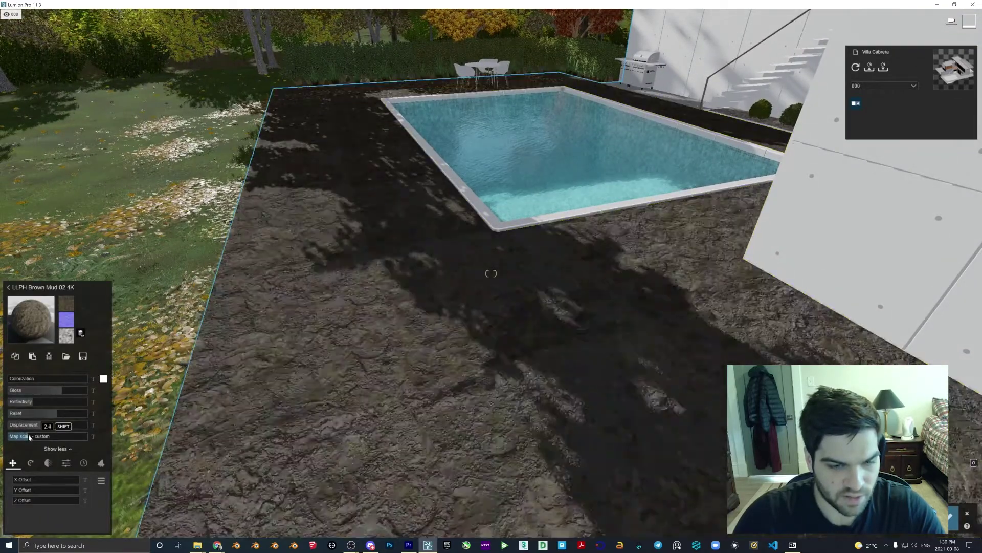
key(s)
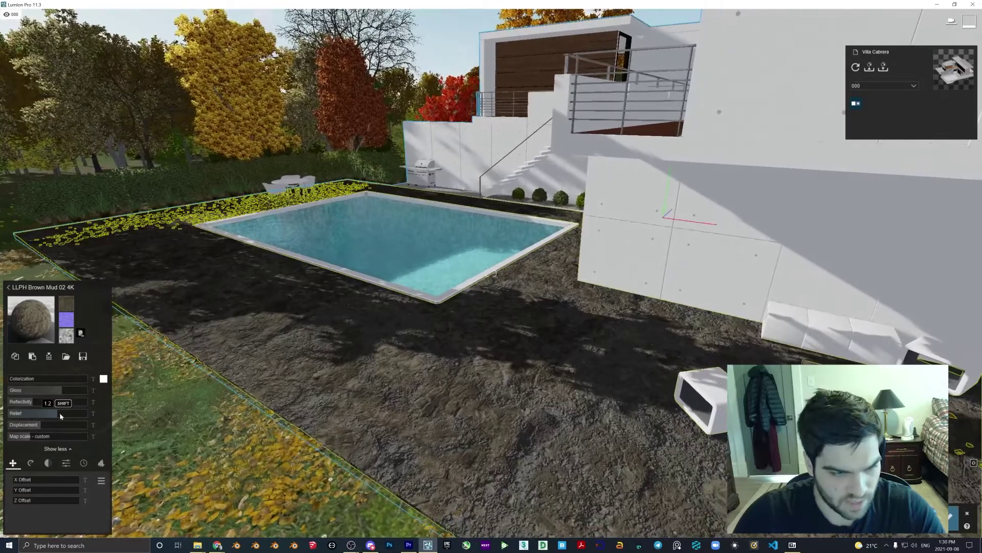
Step: Lower the mud material's Relief from 1.0 to 0.7 and inspect the yard up close
click(46, 414)
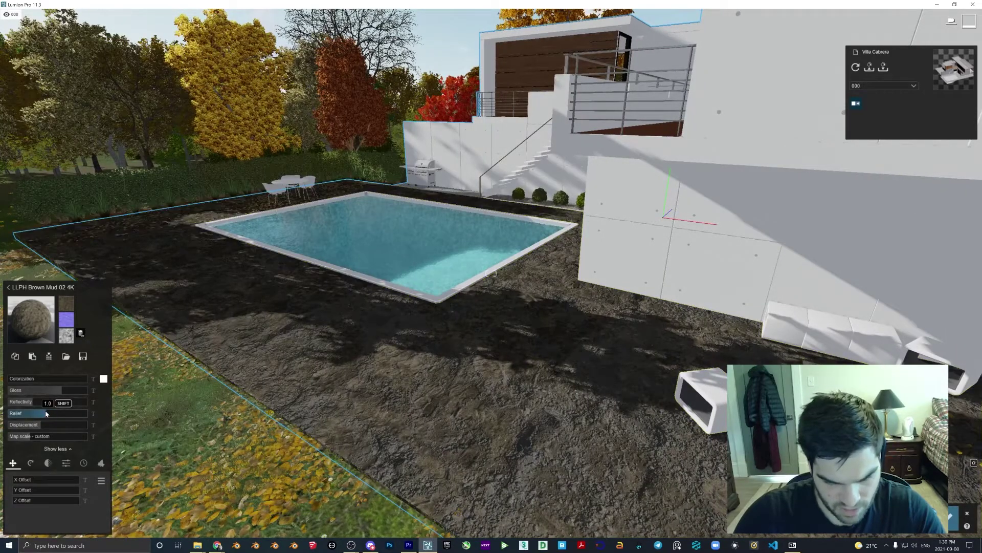
drag(45, 414, 35, 413)
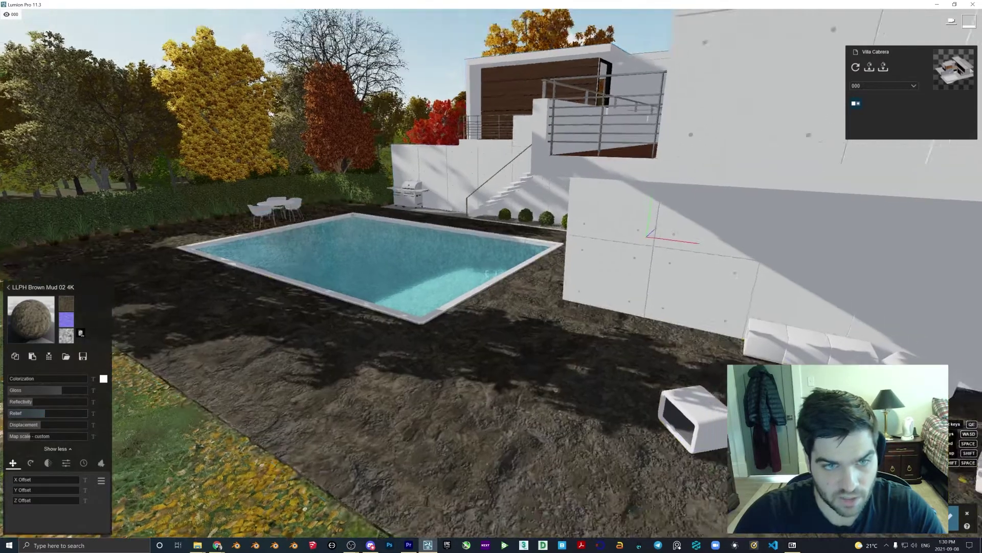
right_drag(93, 315, 296, 311)
key(w)
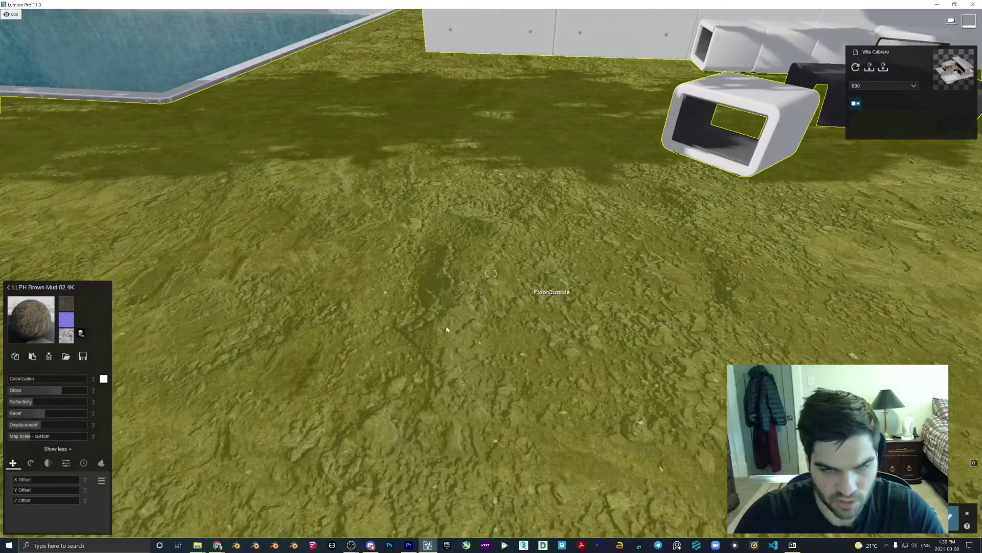
key(s)
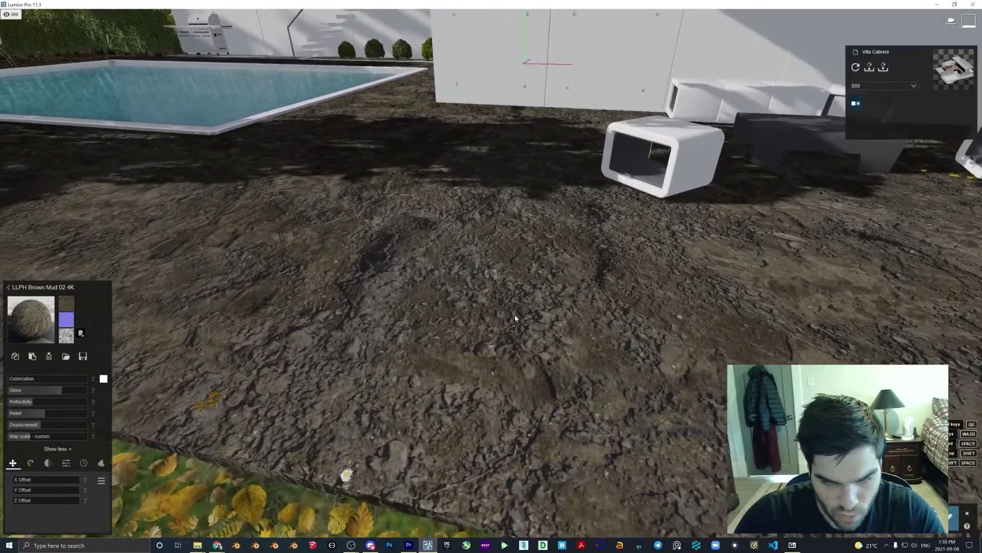
key(w)
key(s)
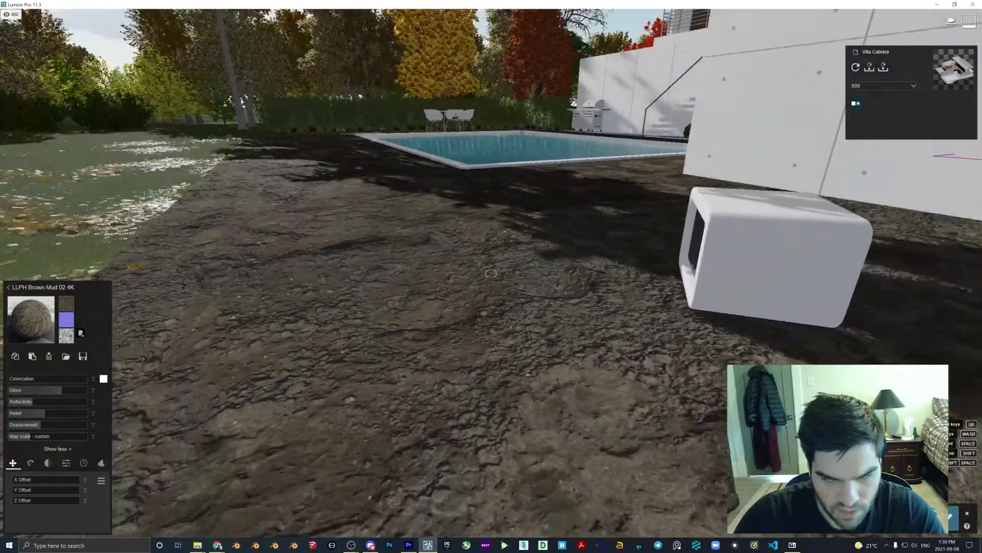
key(a)
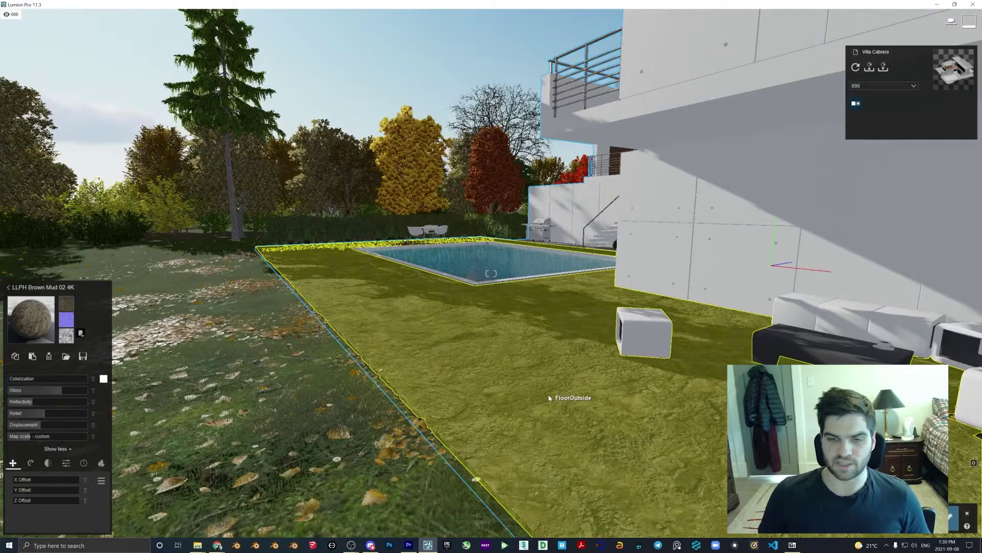
right_drag(549, 397, 470, 343)
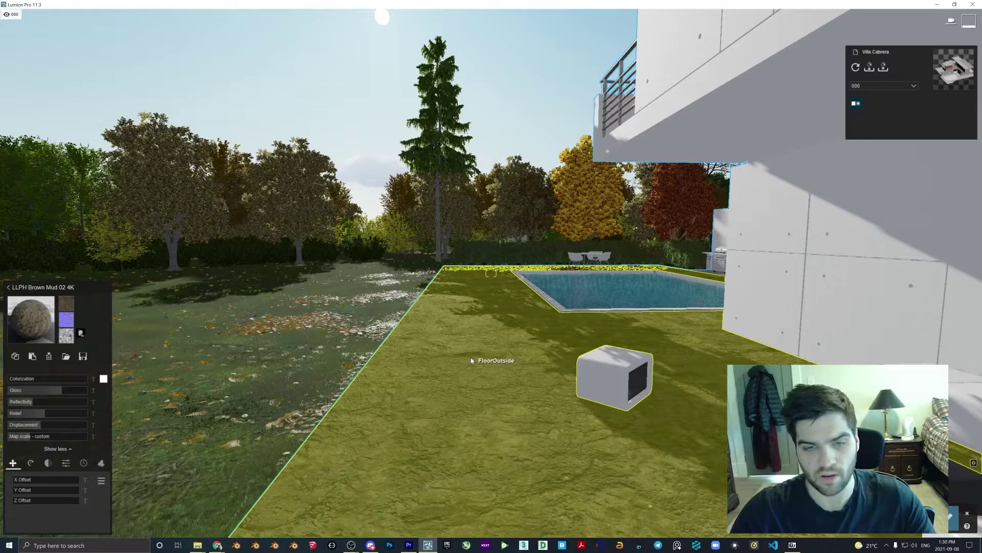
right_drag(486, 316, 474, 300)
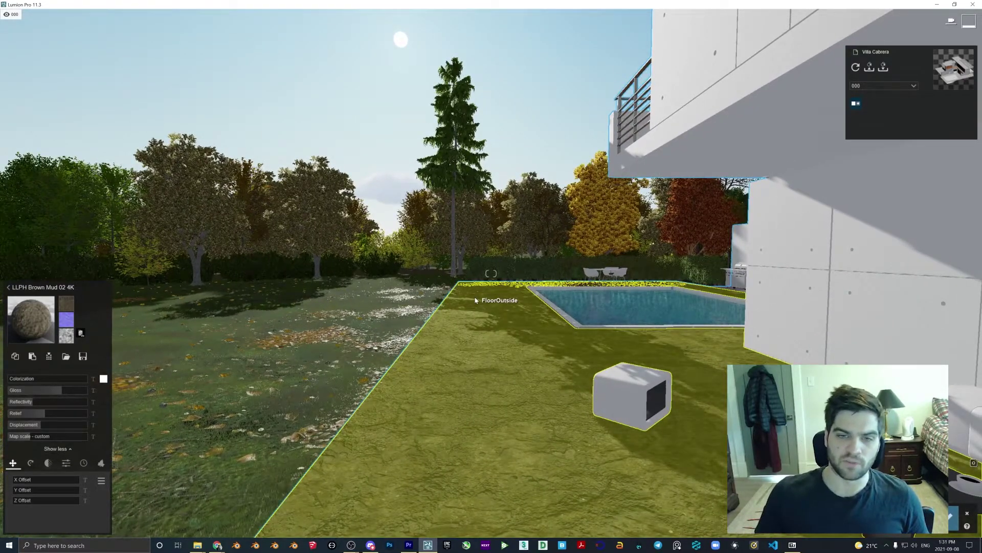